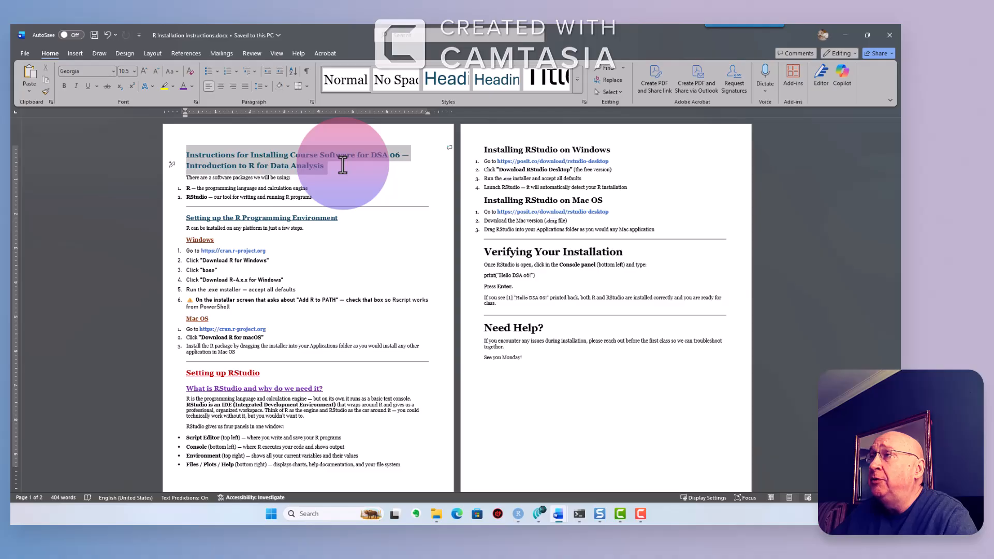
- Select the document title and setup heading, then bring up the context menu on the cran.r-project.org link
{"action": "left_click_drag", "start_coordinate": [343, 165], "coordinate": [341, 165]}
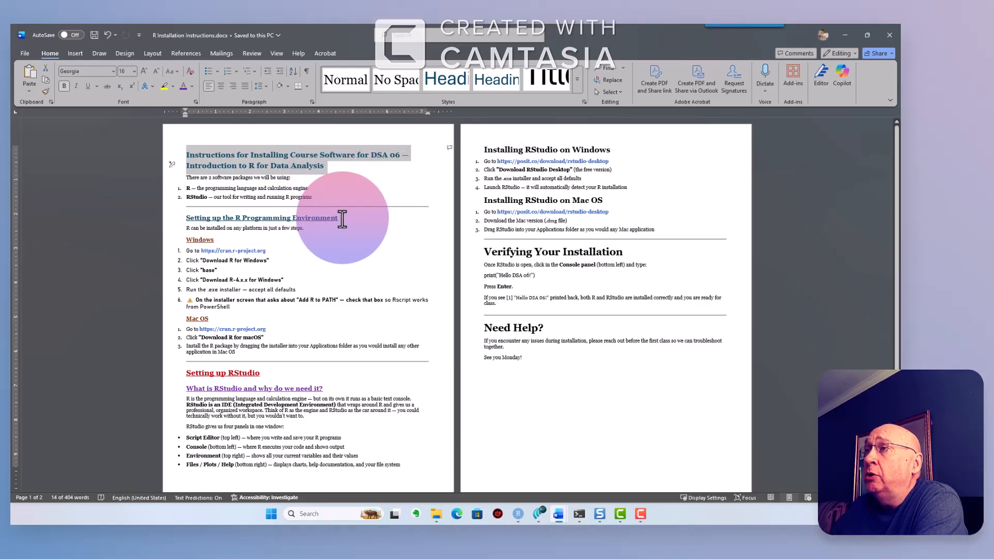
{"action": "left_click_drag", "start_coordinate": [341, 220], "coordinate": [256, 250]}
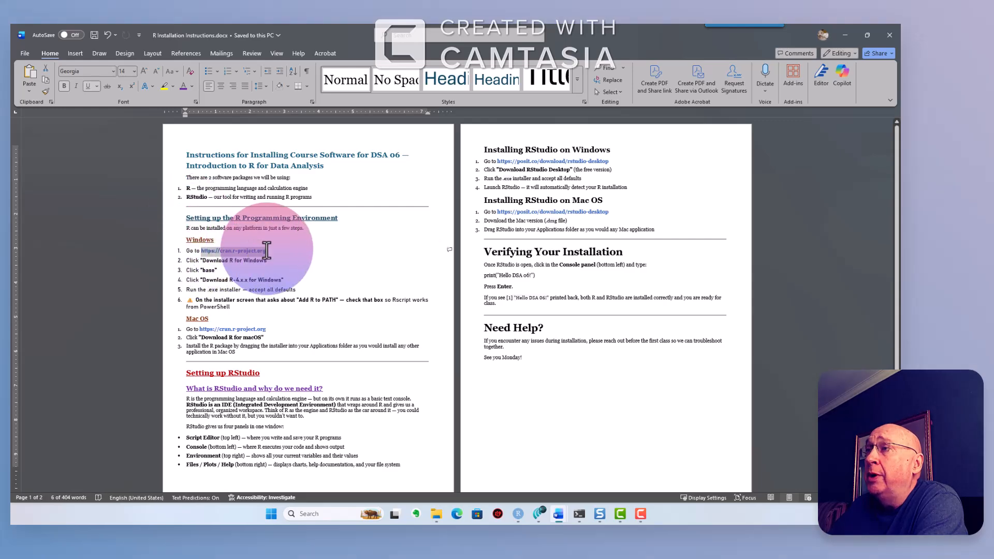
{"action": "right_click", "coordinate": [256, 250]}
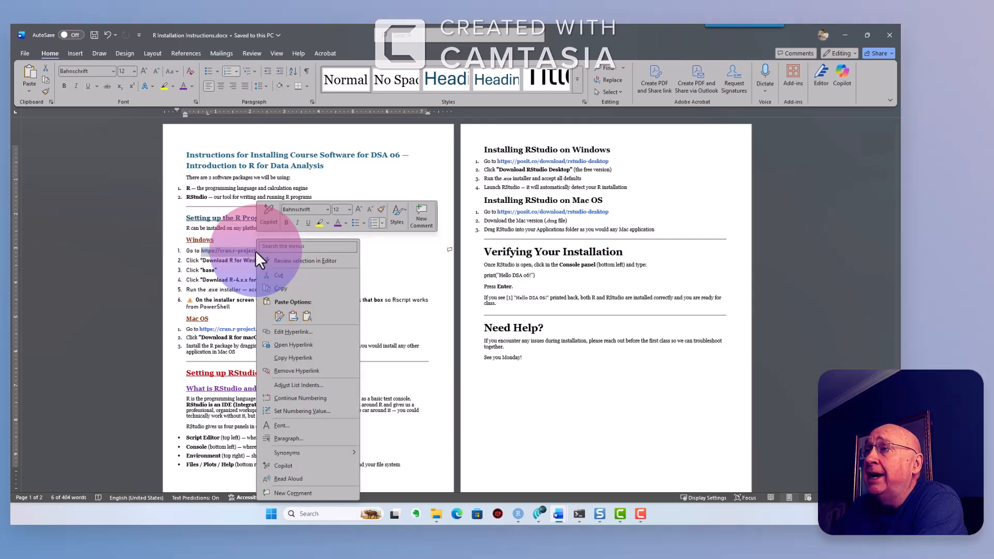
- Copy the CRAN link and load cran.r-project.org in Firefox
{"action": "left_click", "coordinate": [280, 288]}
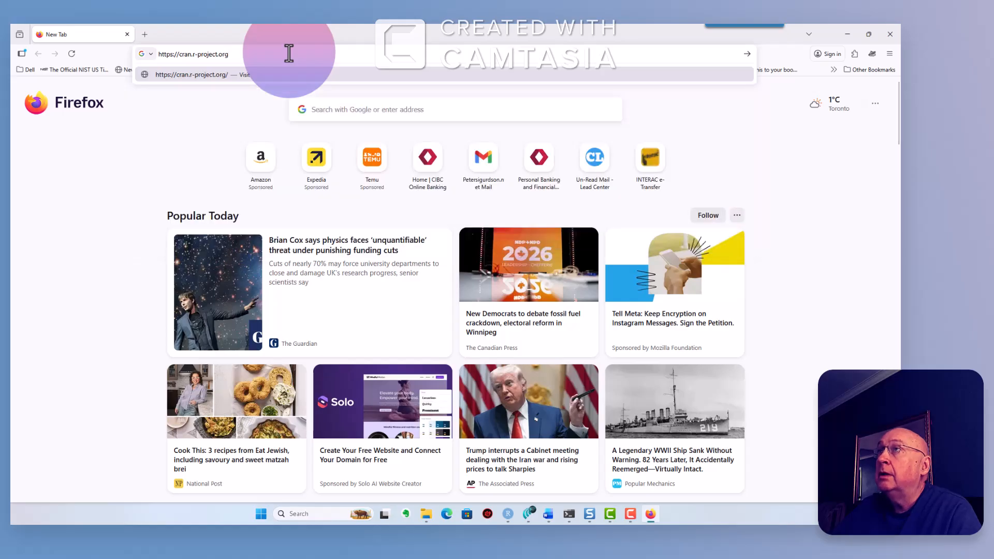
{"action": "key", "text": "Return"}
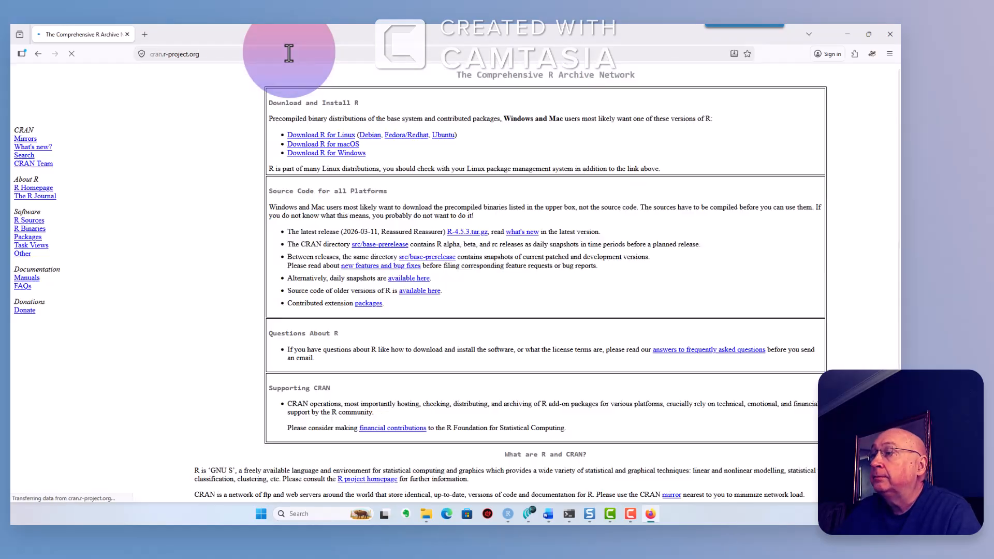
{"action": "left_click", "coordinate": [289, 54]}
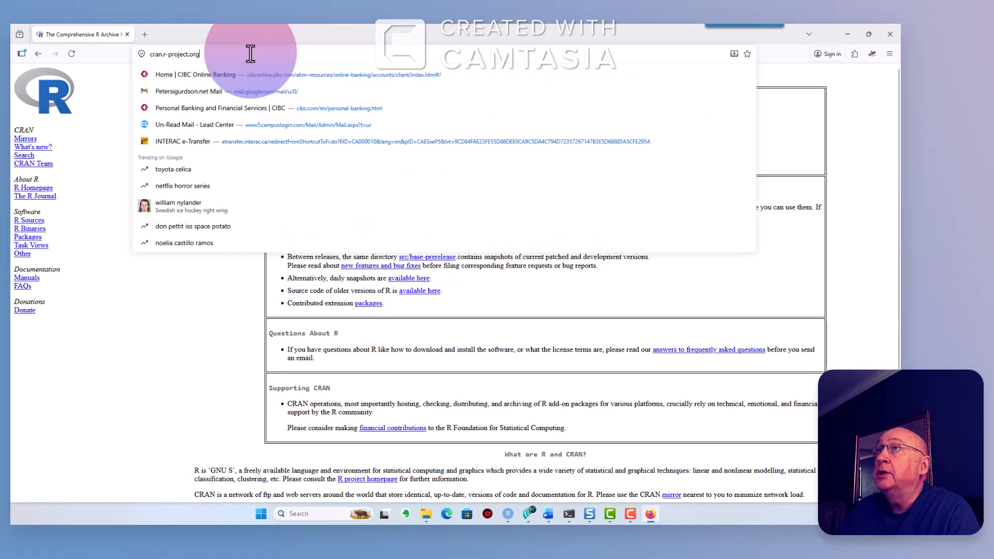
{"action": "left_click", "coordinate": [127, 100]}
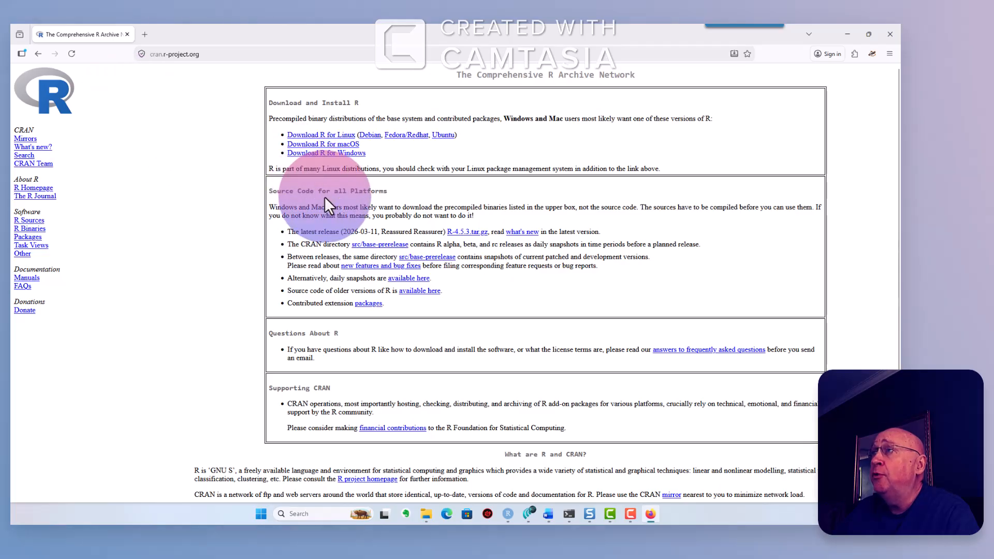
- Download the R 4.5.3 Windows installer via Download R for Windows and base, then show its folder
{"action": "left_click", "coordinate": [334, 164]}
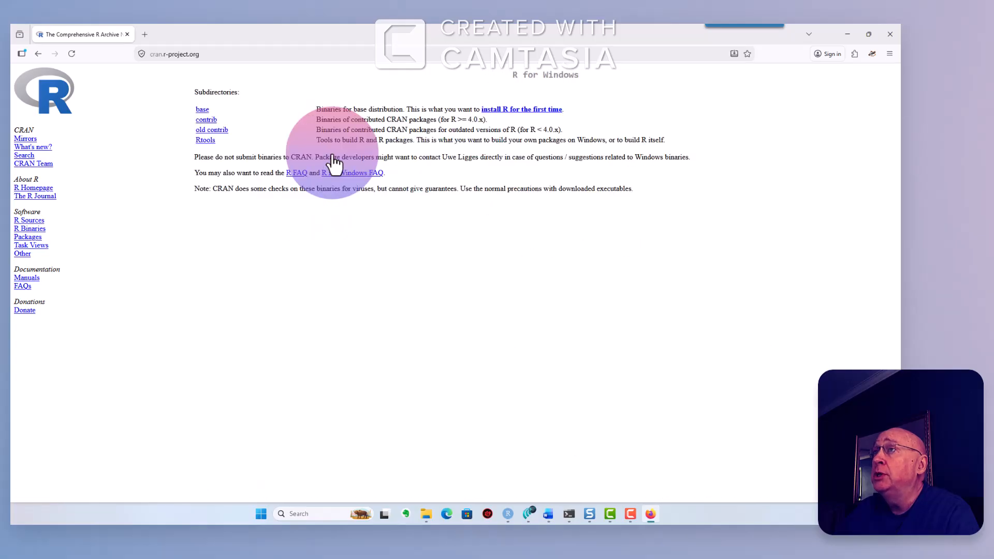
{"action": "left_click", "coordinate": [203, 110]}
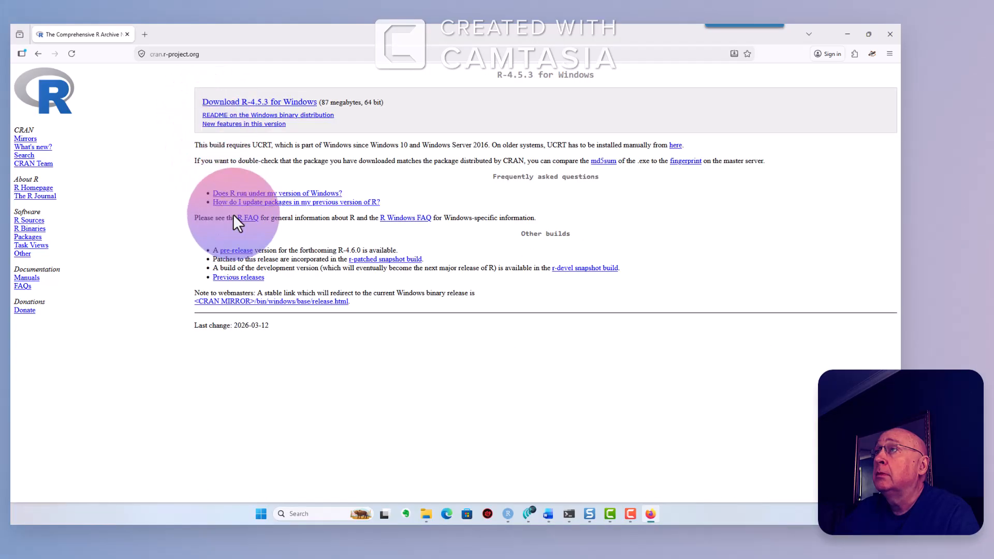
{"action": "left_click", "coordinate": [253, 106]}
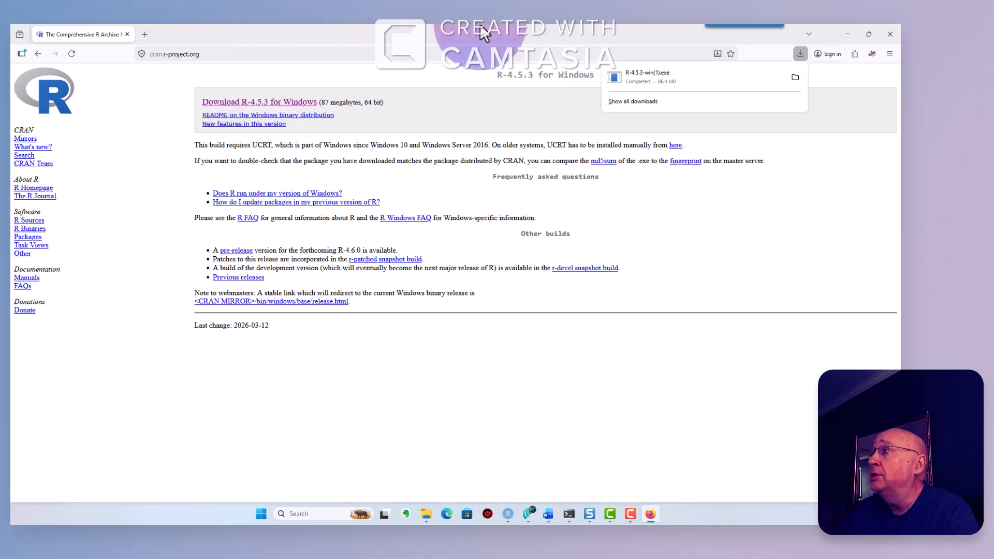
{"action": "left_click", "coordinate": [794, 77]}
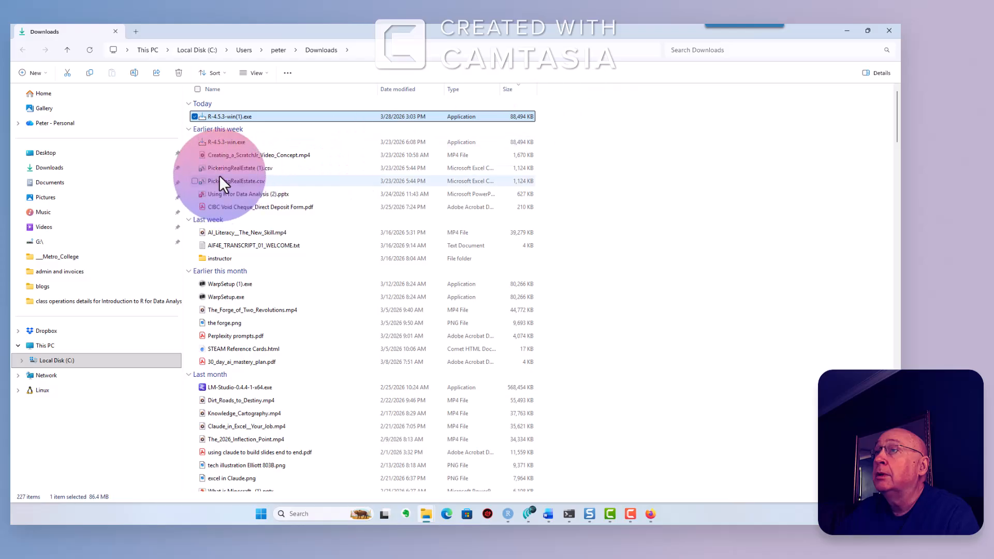
- Launch R-4.5.3-win(1).exe, choose English as the setup language, and pass the information page
{"action": "double_click", "coordinate": [230, 116]}
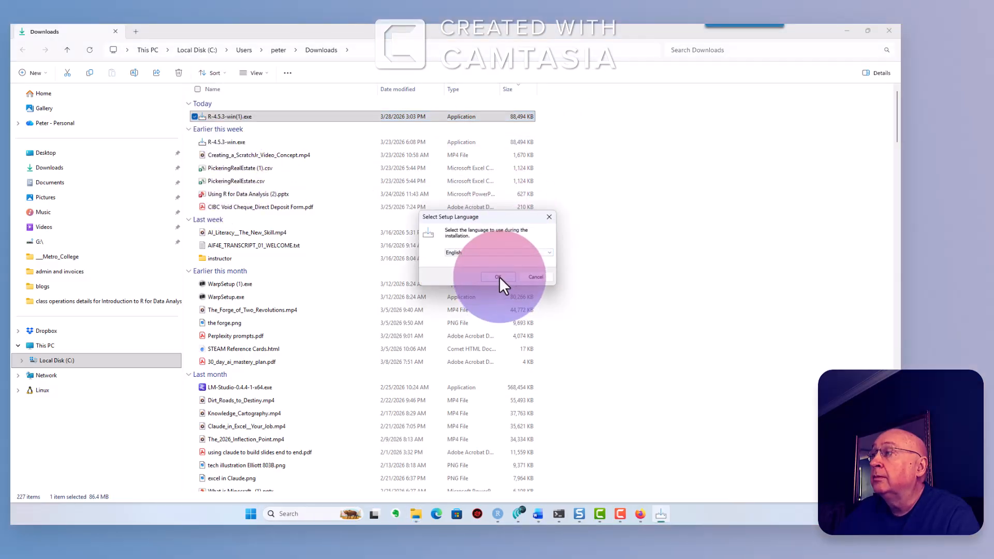
{"action": "left_click", "coordinate": [499, 275]}
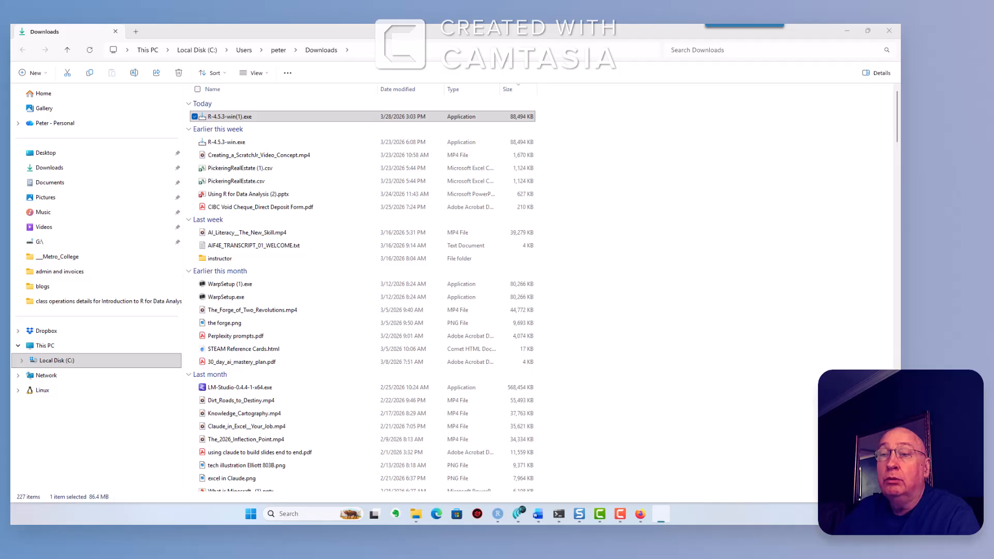
{"action": "left_click", "coordinate": [449, 323]}
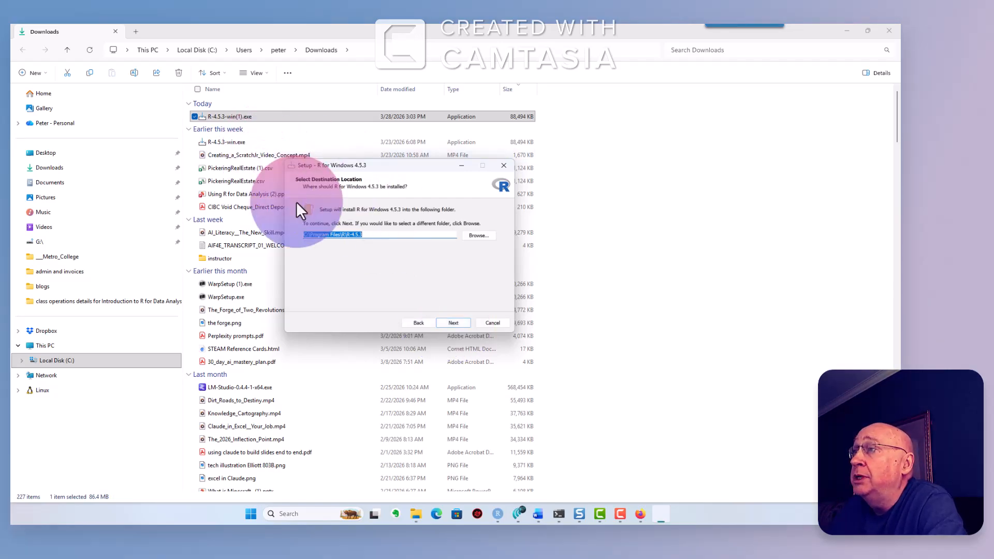
- Paste the install path C:\Program Files\R\R-4.5.3 into a Word document and return to setup
{"action": "right_click", "coordinate": [320, 236]}
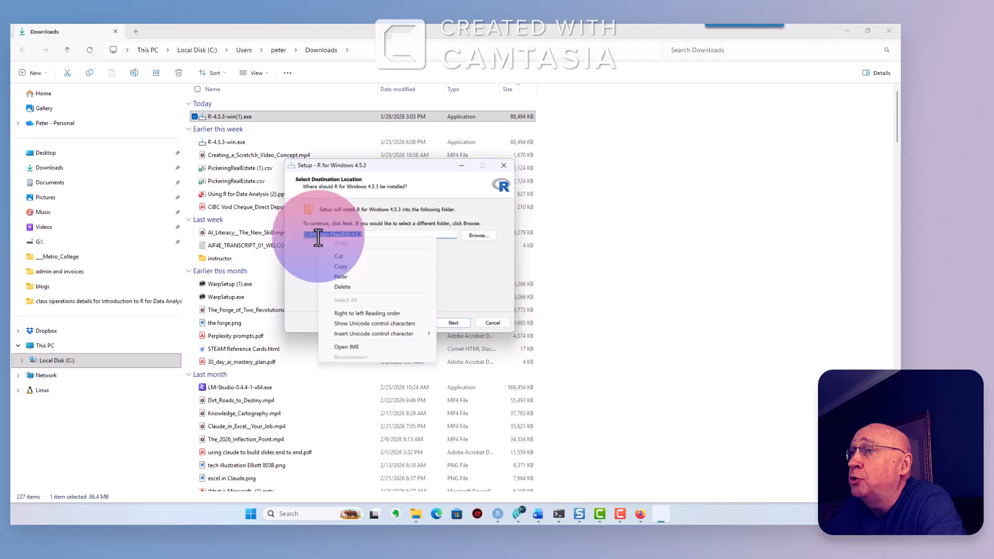
{"action": "left_click", "coordinate": [346, 266]}
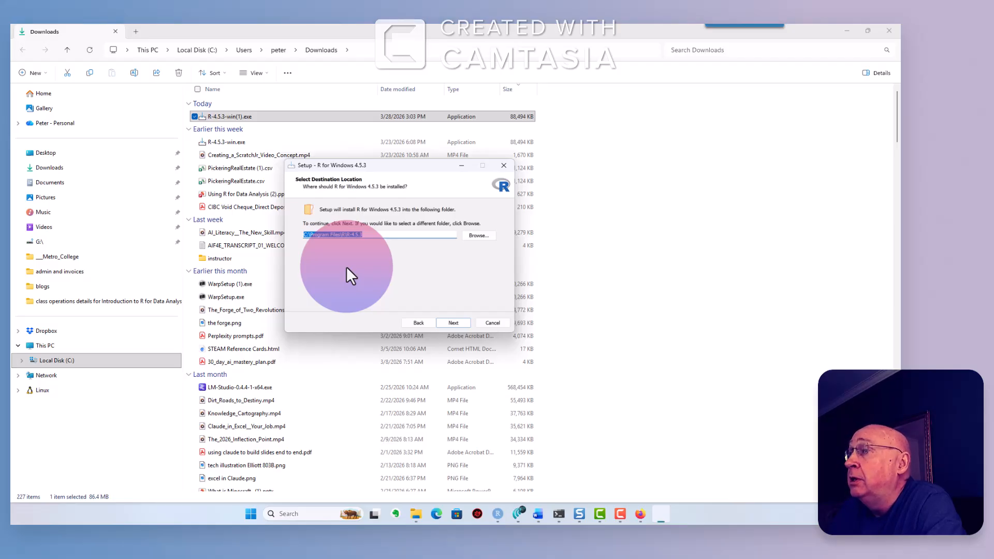
{"action": "right_click", "coordinate": [346, 237]}
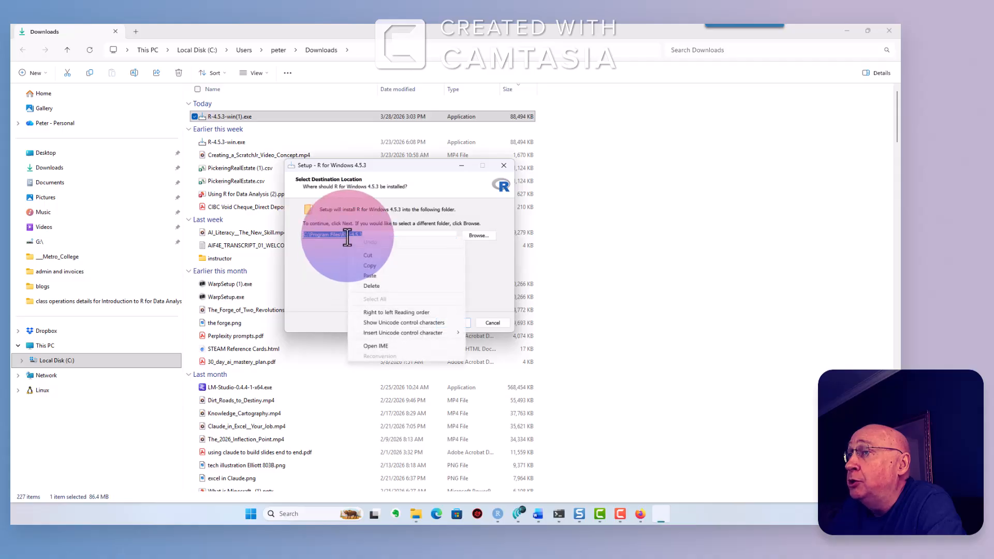
{"action": "left_click", "coordinate": [368, 266]}
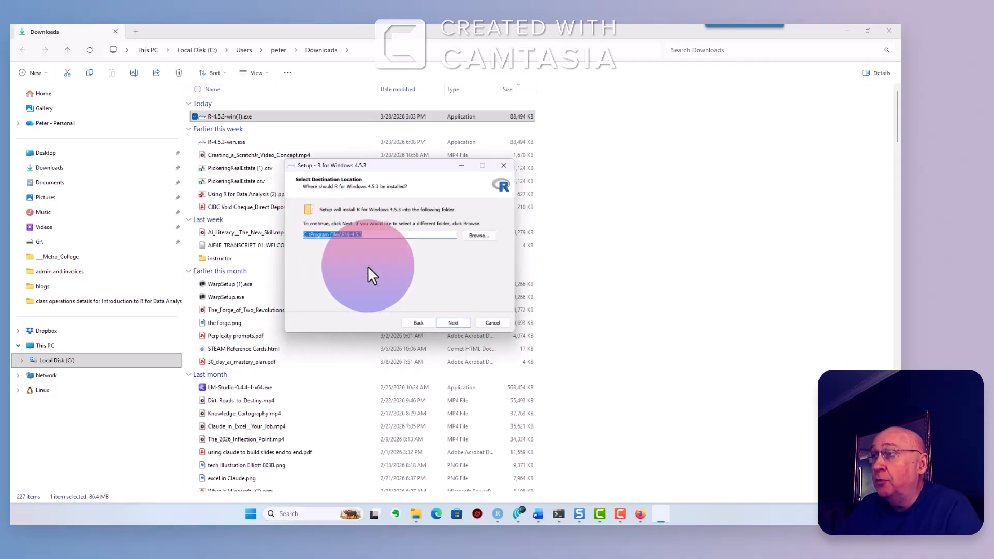
{"action": "key", "text": "super"}
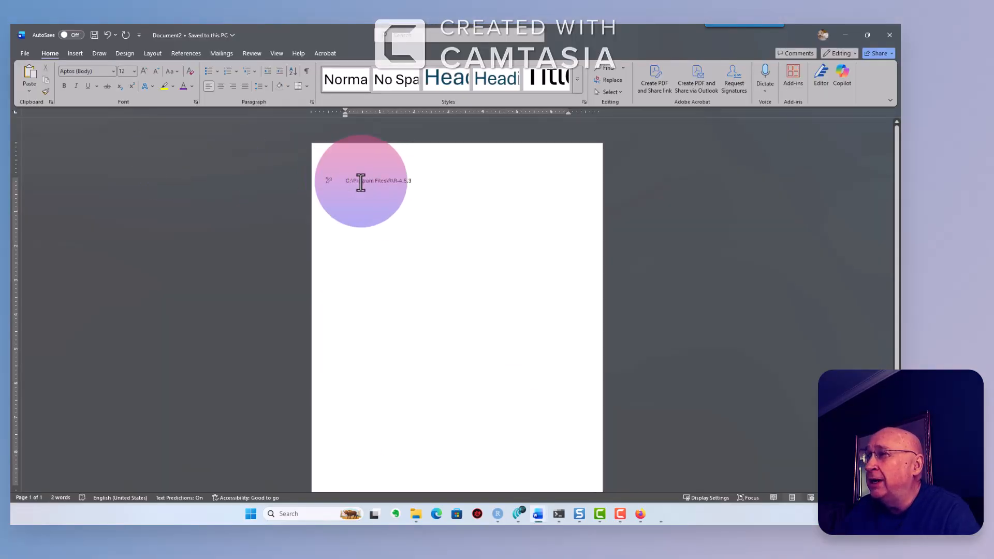
{"action": "left_click_drag", "start_coordinate": [361, 182], "coordinate": [412, 181]}
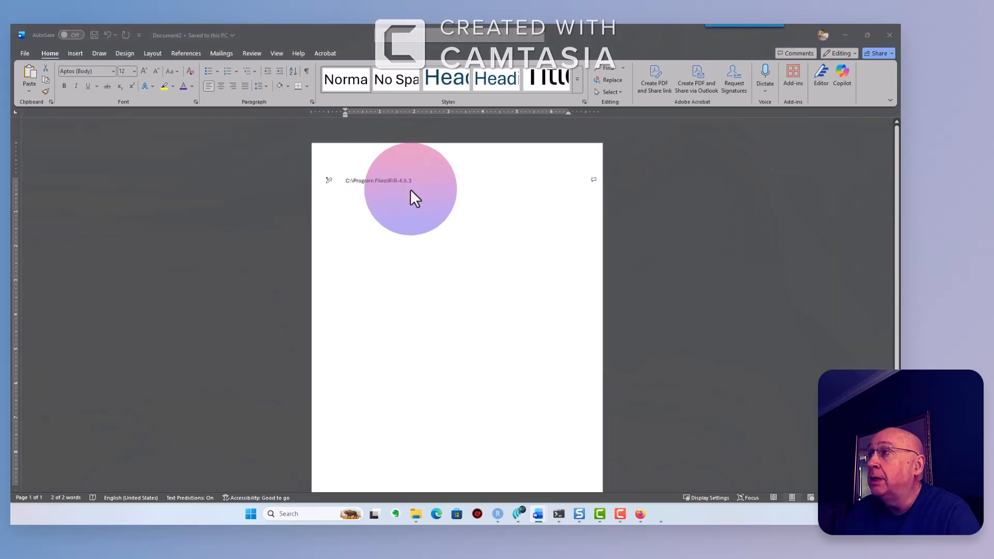
{"action": "key", "text": "alt+Tab"}
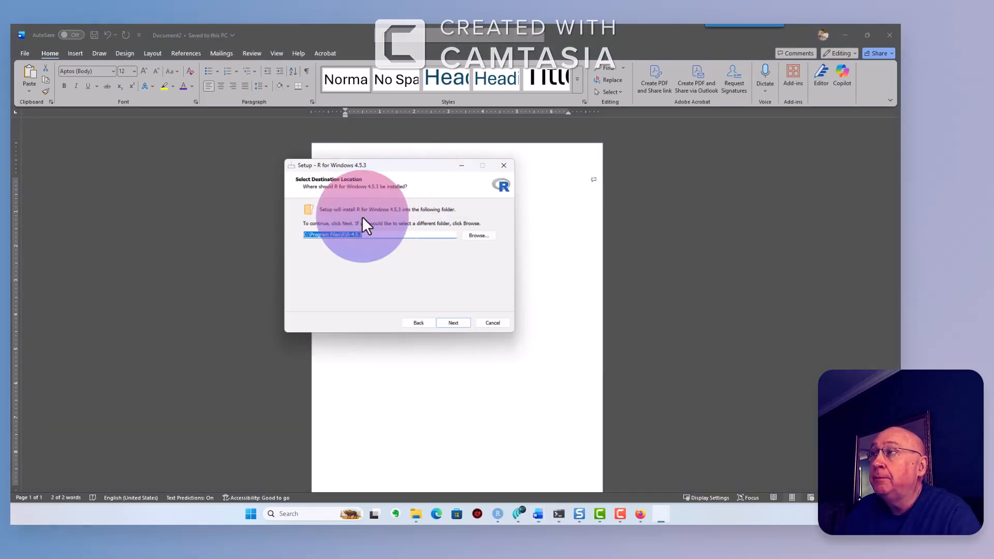
- Accept the default folder, components, startup options and tasks, letting setup close RStudio and install
{"action": "left_click", "coordinate": [447, 321]}
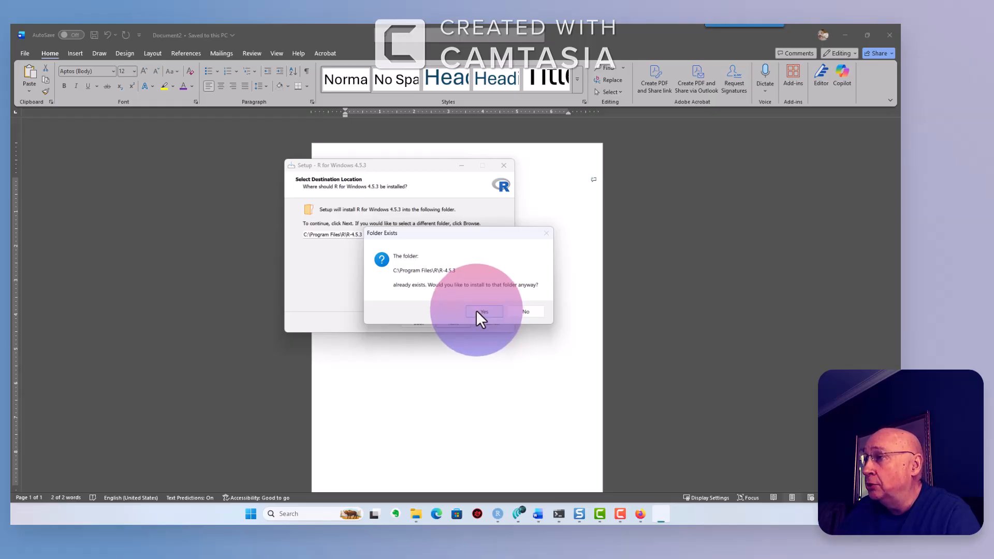
{"action": "left_click", "coordinate": [476, 310]}
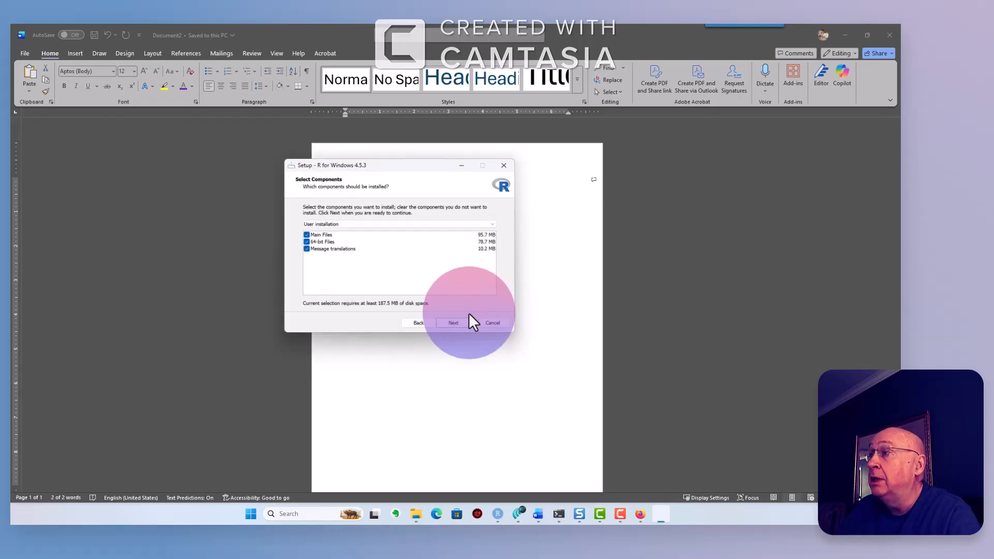
{"action": "left_click", "coordinate": [449, 323]}
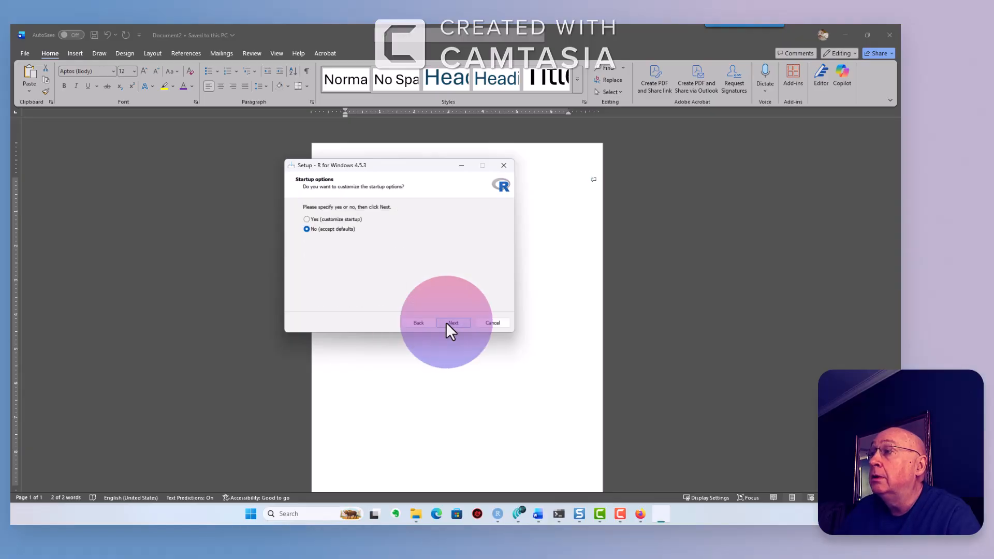
{"action": "left_click", "coordinate": [448, 323]}
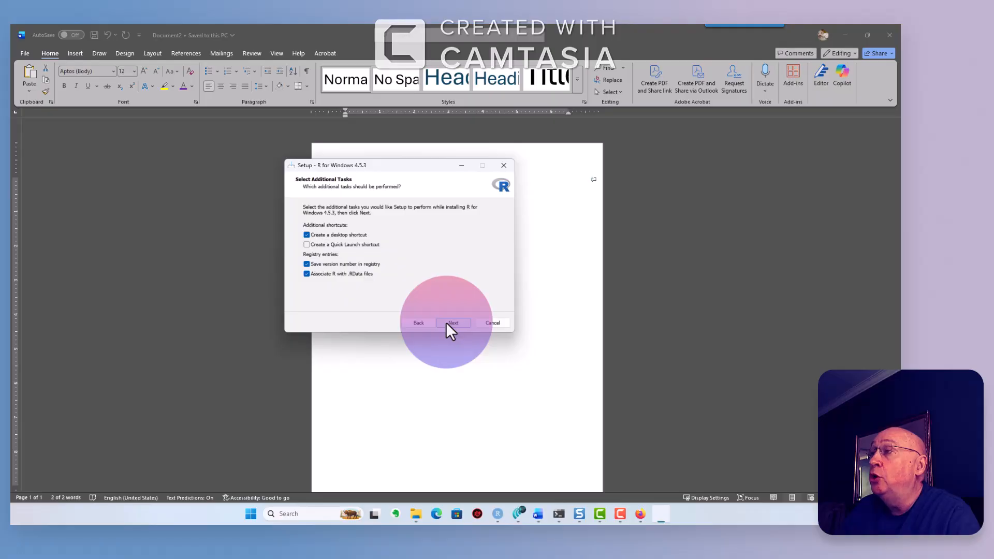
{"action": "left_click", "coordinate": [448, 323]}
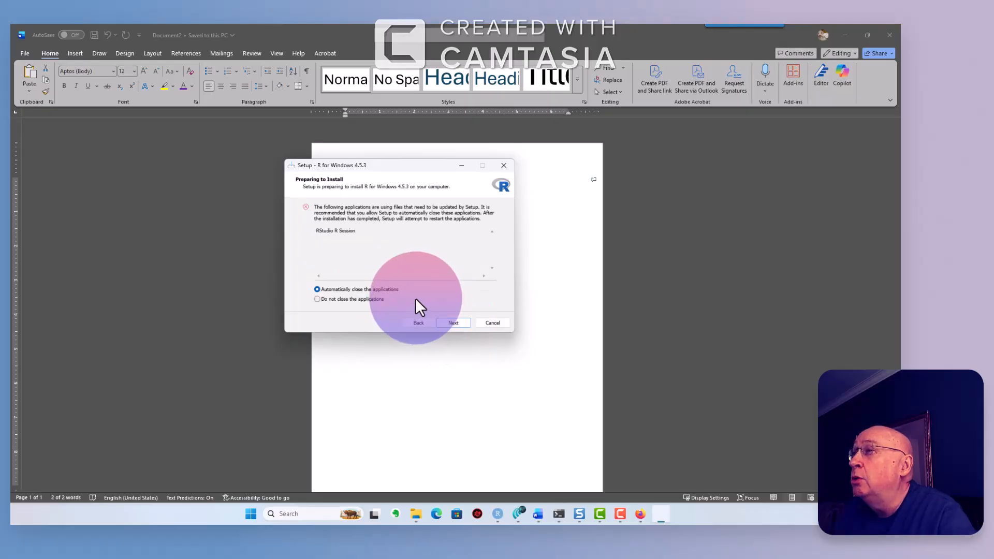
{"action": "left_click", "coordinate": [450, 323]}
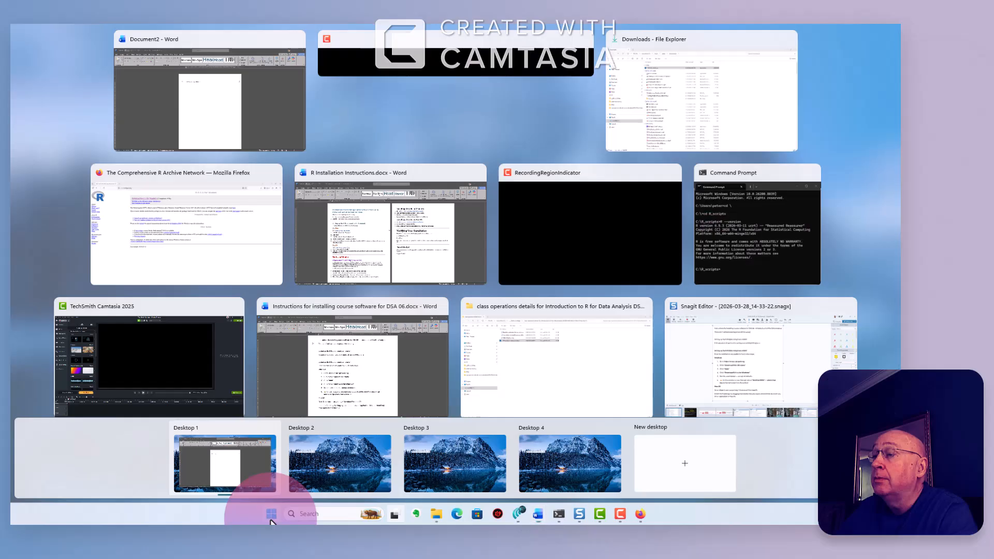
- Search for cmd and open Command Prompt in the centre of the screen
{"action": "left_click", "coordinate": [271, 513]}
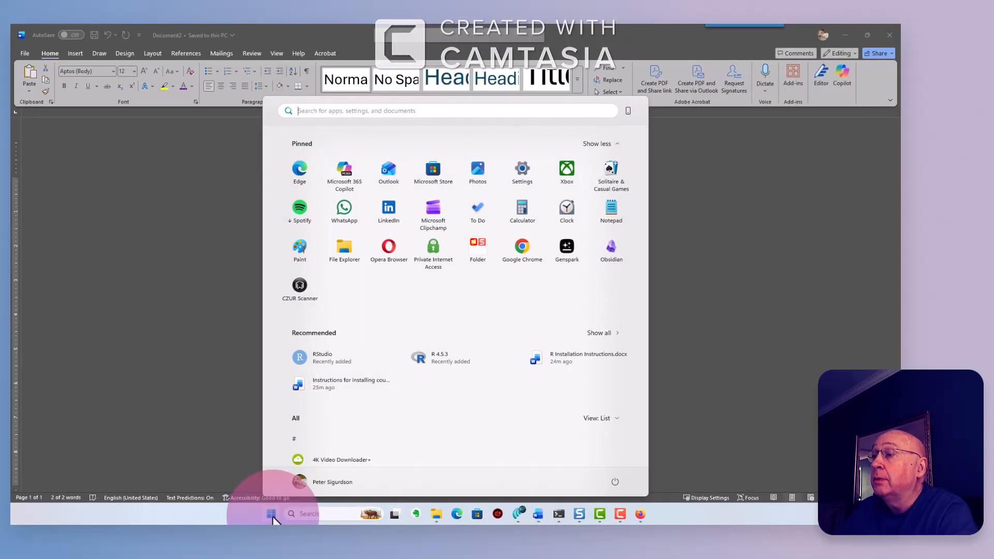
{"action": "left_click", "coordinate": [271, 513]}
{"action": "left_click", "coordinate": [270, 514]}
{"action": "left_click", "coordinate": [382, 112]}
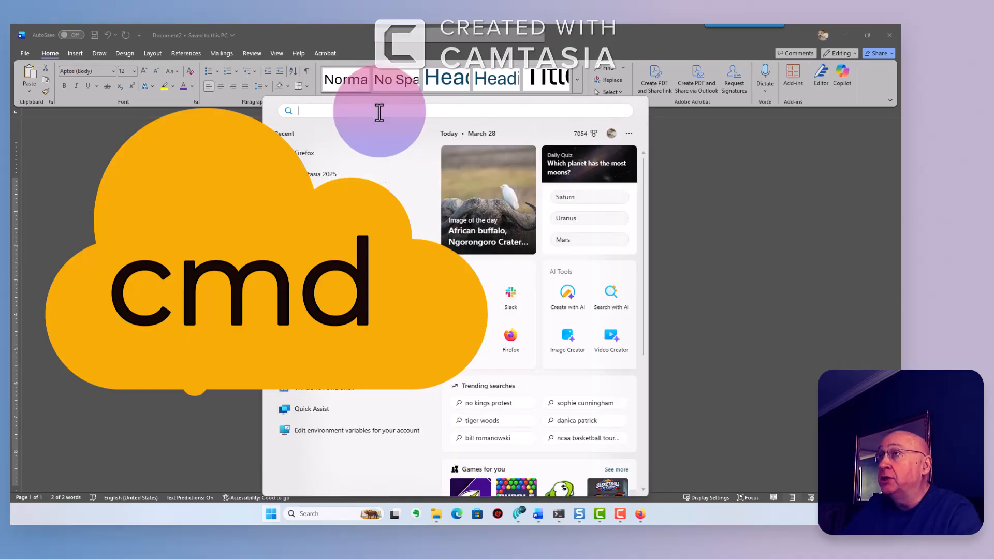
{"action": "type", "text": "cmd"}
{"action": "key", "text": "Return"}
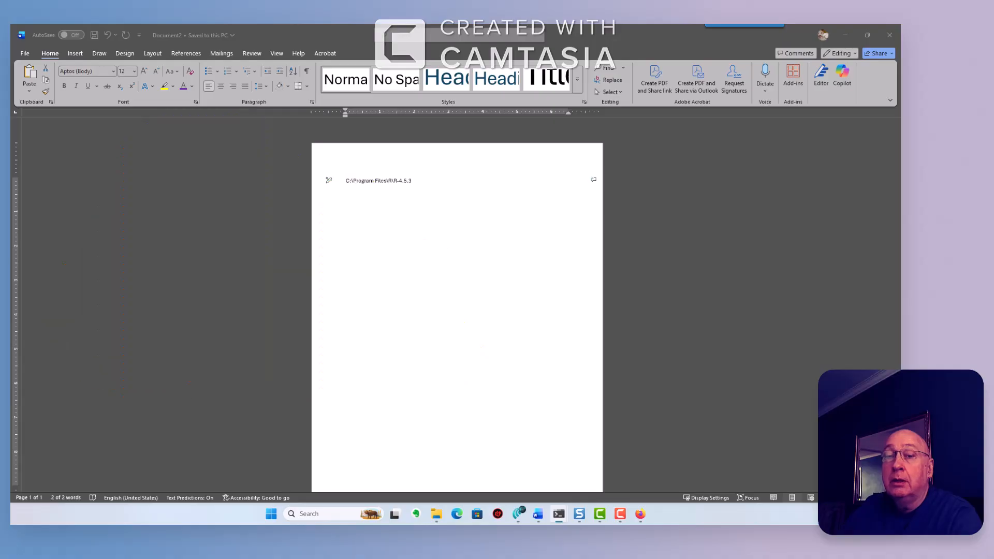
{"action": "left_click_drag", "start_coordinate": [240, 107], "coordinate": [514, 144]}
{"action": "left_click", "coordinate": [378, 194]}
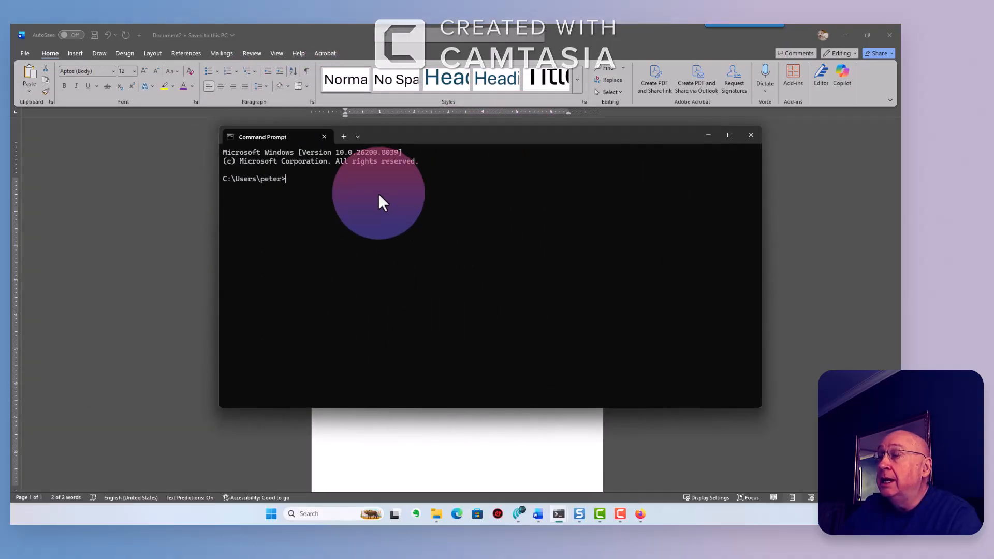
- Change to C:\Program Files\R\R-4.5.3 and list its contents with dir
{"action": "type", "text": "cd"}
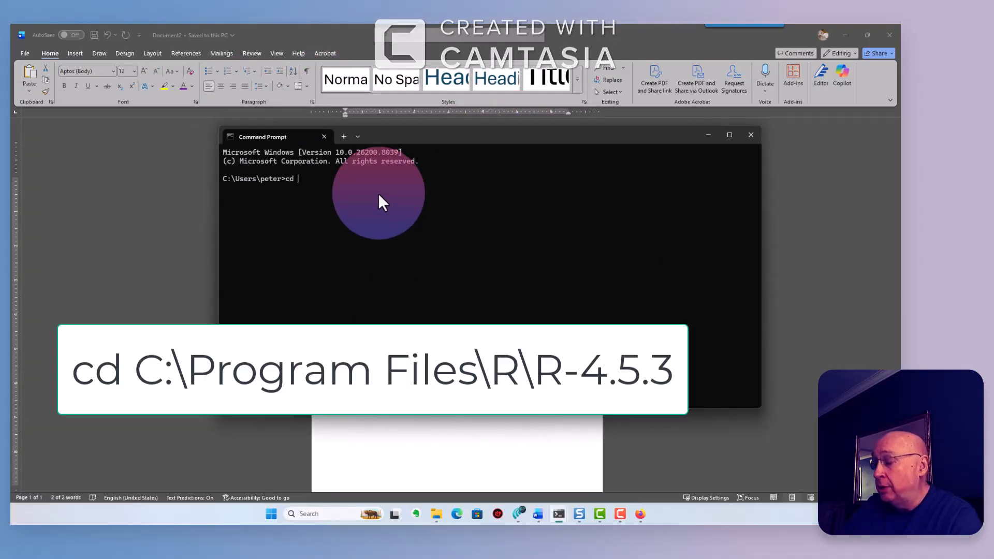
{"action": "type", "text": " C:\\Program Files\\R\\R-4.5.3"}
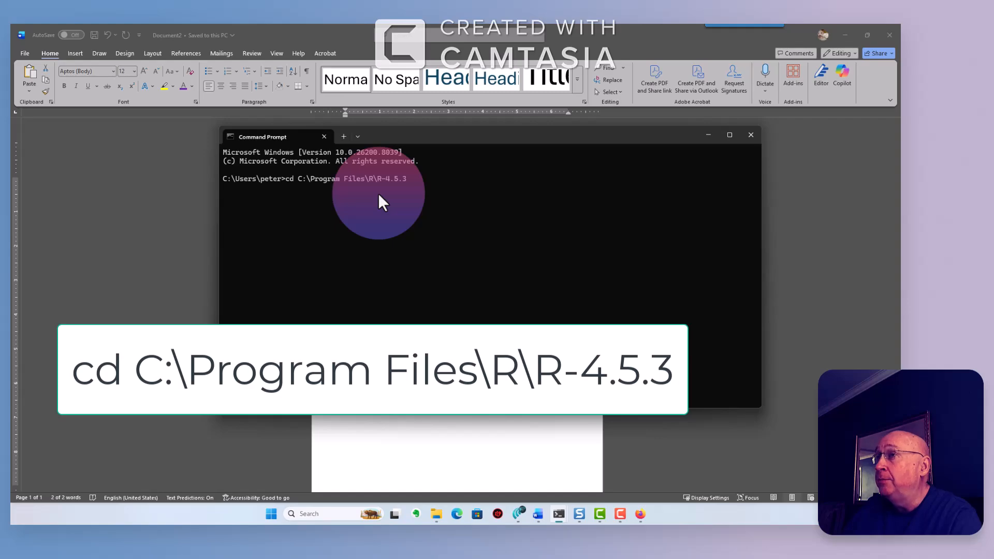
{"action": "key", "text": "Return"}
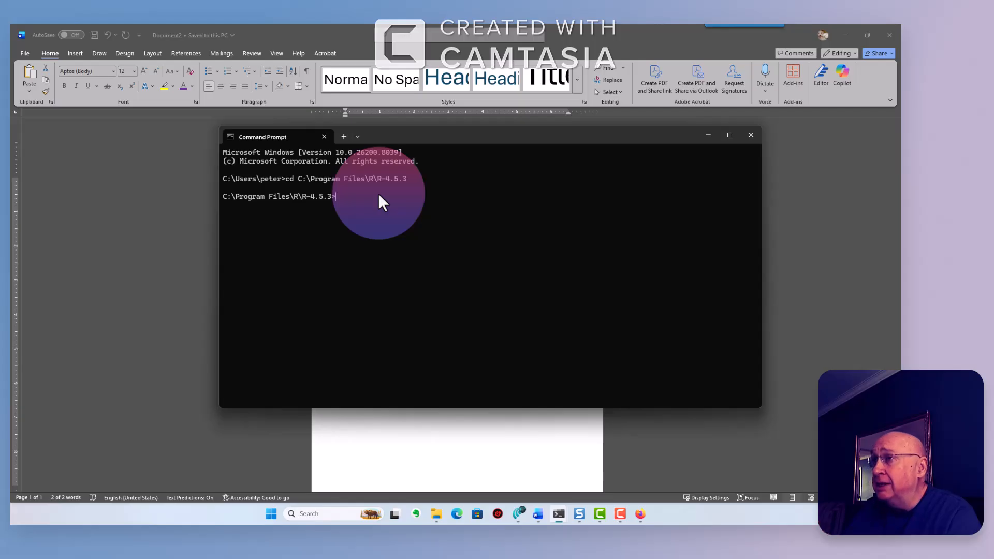
{"action": "type", "text": "dir"}
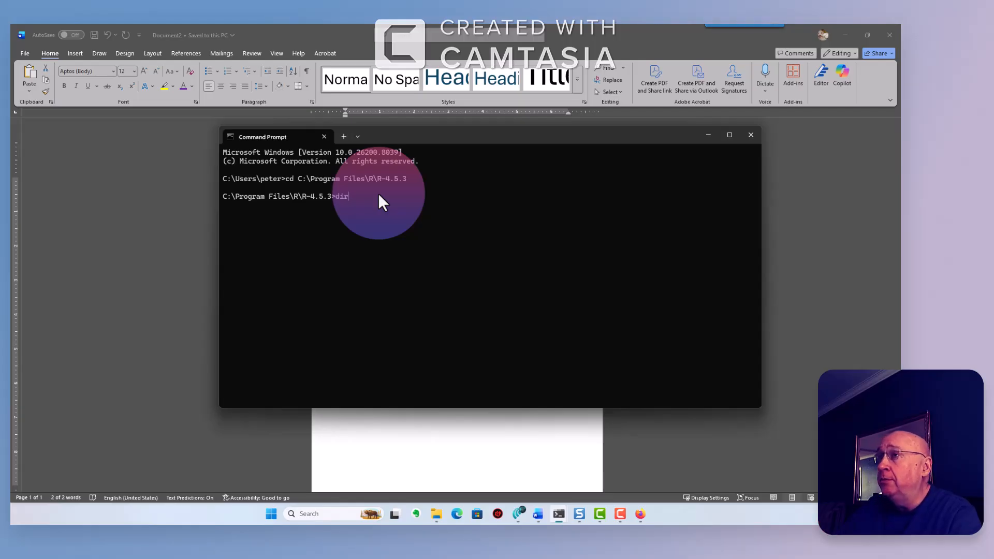
{"action": "key", "text": "Return"}
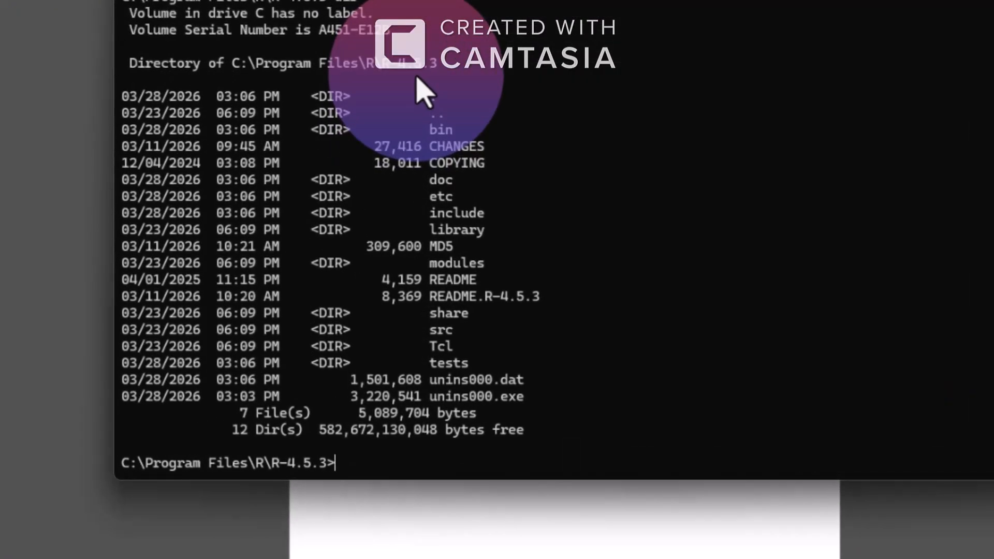
- Move into bin, list its files including R.exe and Rscript.exe, and start R
{"action": "type", "text": "cd bin"}
{"action": "key", "text": "Return"}
{"action": "type", "text": "dir"}
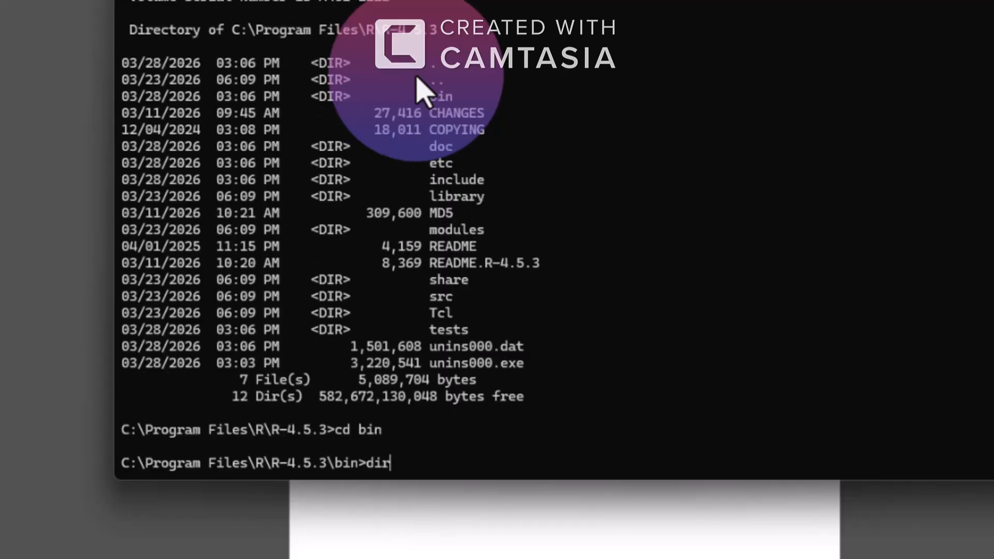
{"action": "key", "text": "Return"}
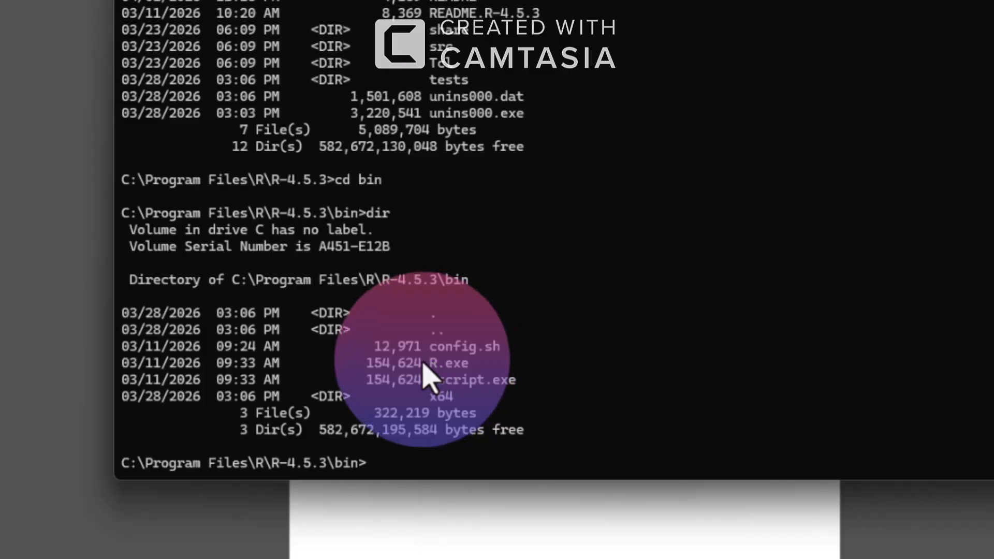
{"action": "left_click_drag", "start_coordinate": [425, 364], "coordinate": [530, 380]}
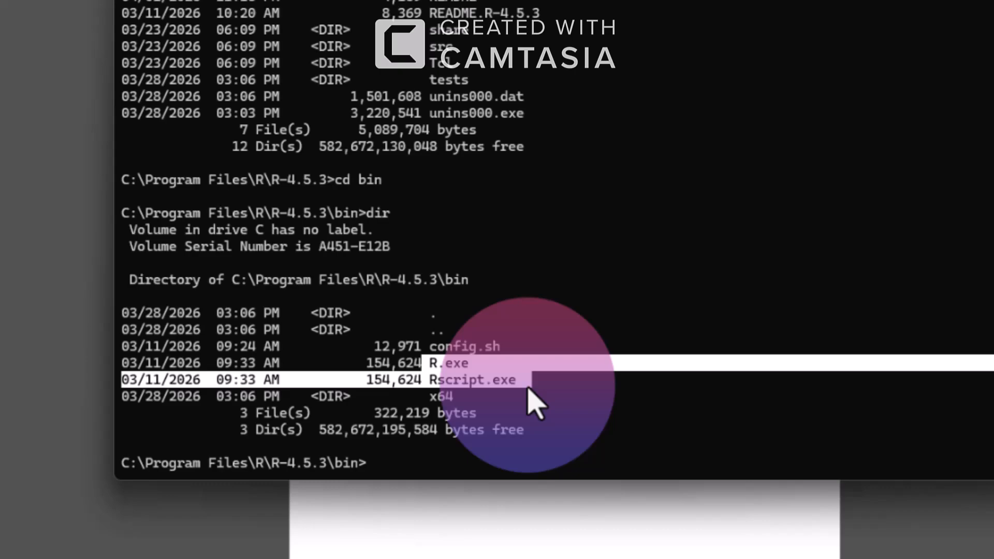
{"action": "left_click", "coordinate": [425, 475]}
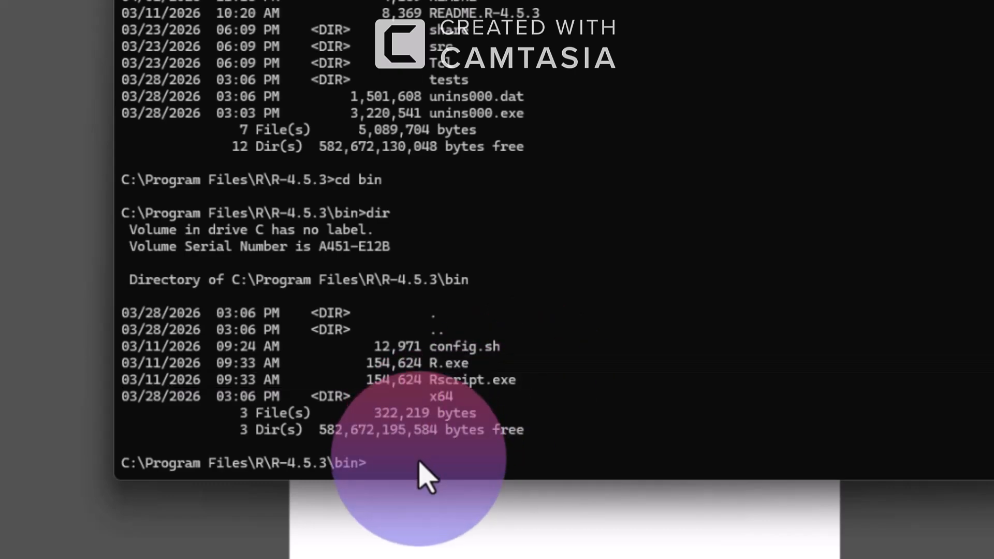
{"action": "type", "text": "R"}
{"action": "key", "text": "Return"}
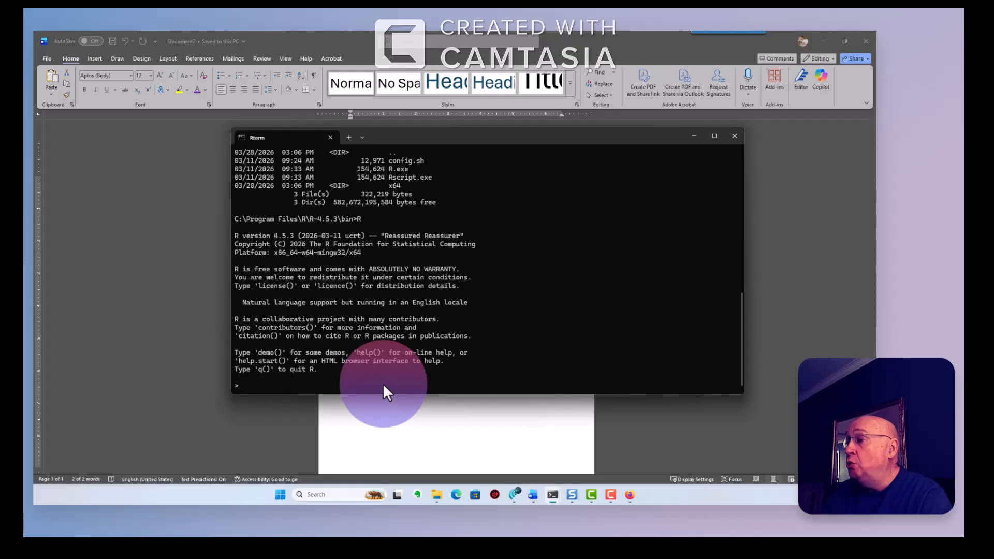
- Highlight the Installing RStudio on Windows heading in yellow in the Word document
{"action": "left_click", "coordinate": [403, 436]}
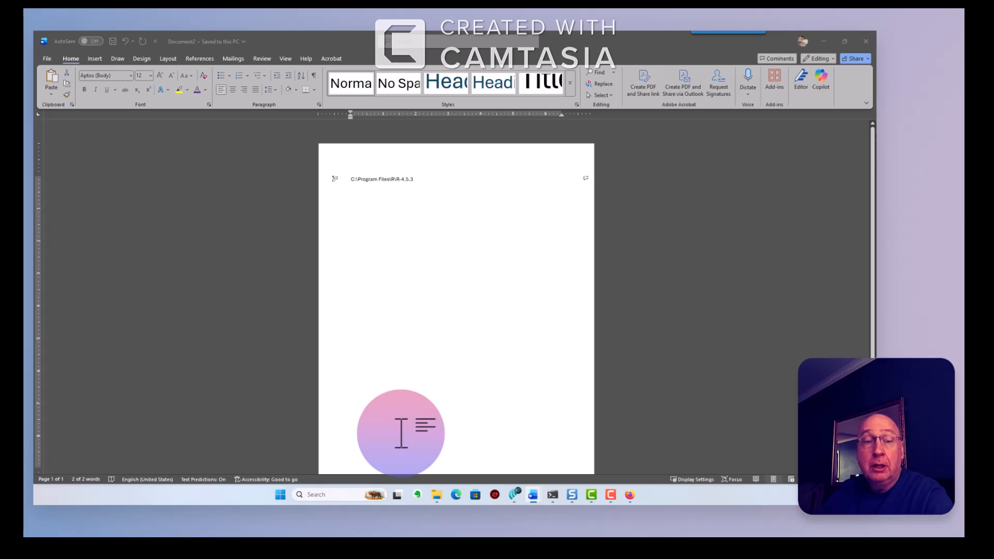
{"action": "key", "text": "alt+Tab"}
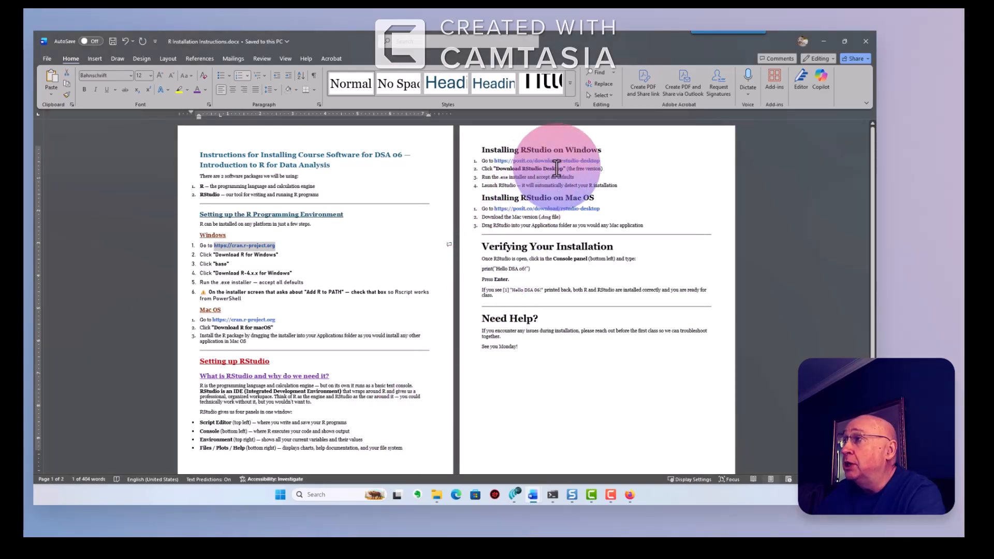
{"action": "left_click_drag", "start_coordinate": [480, 150], "coordinate": [600, 148]}
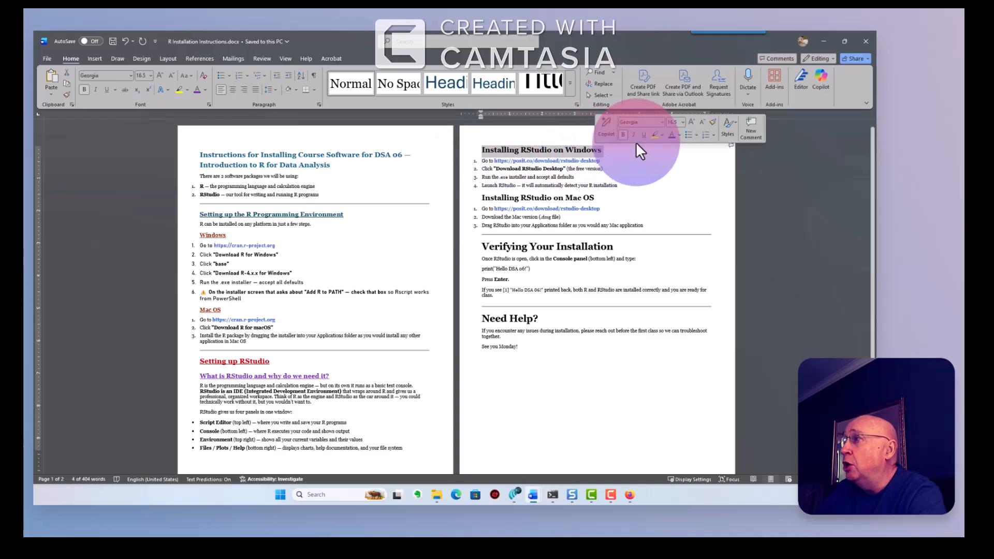
{"action": "left_click", "coordinate": [654, 135]}
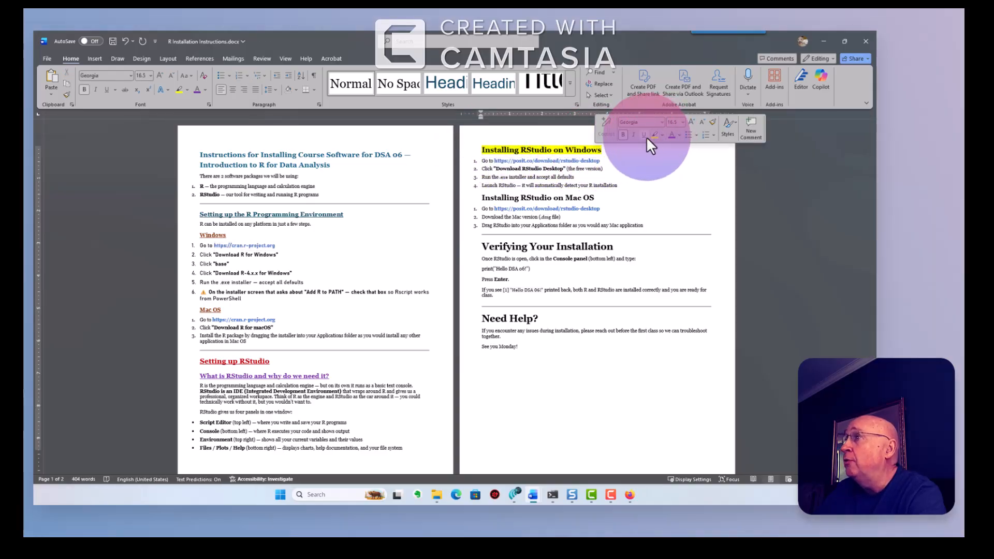
{"action": "left_click", "coordinate": [601, 151]}
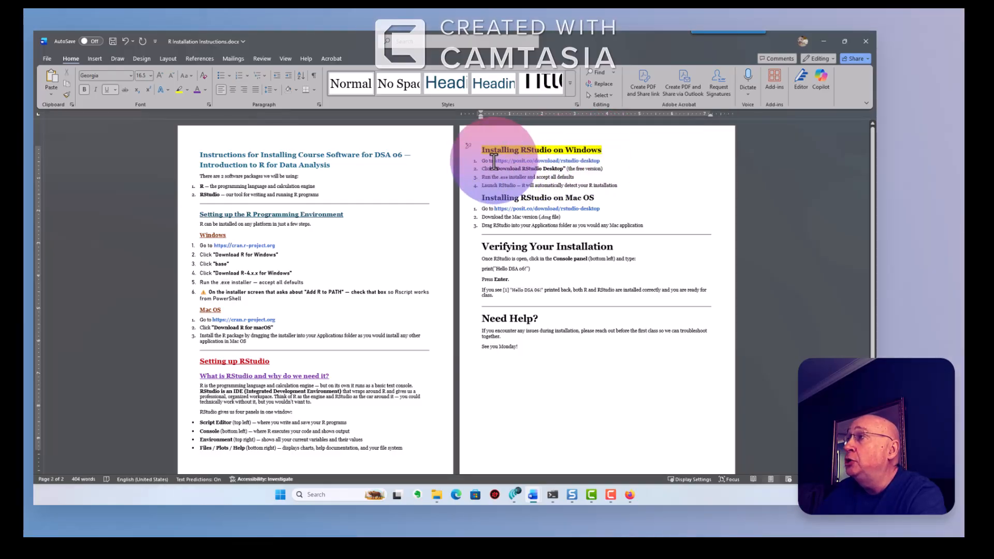
- Copy the posit.co/download/rstudio-desktop link from the first Windows RStudio step
{"action": "left_click_drag", "start_coordinate": [493, 162], "coordinate": [553, 162]}
{"action": "left_click", "coordinate": [597, 160]}
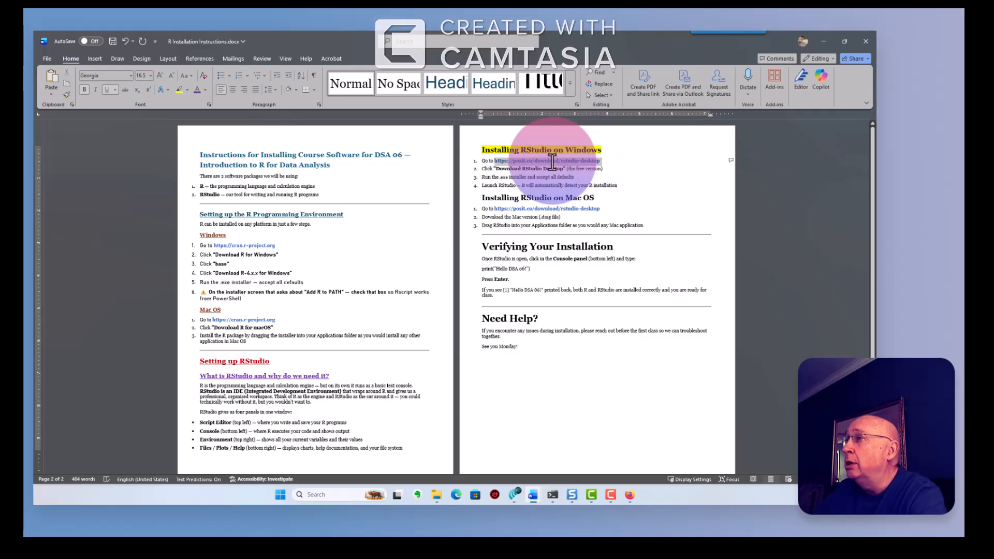
{"action": "right_click", "coordinate": [552, 160]}
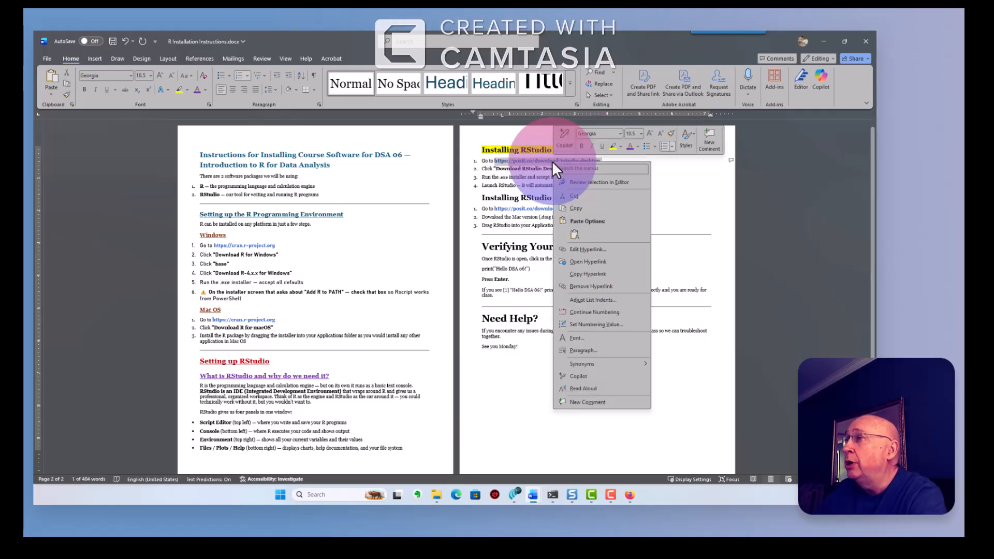
{"action": "left_click", "coordinate": [564, 204]}
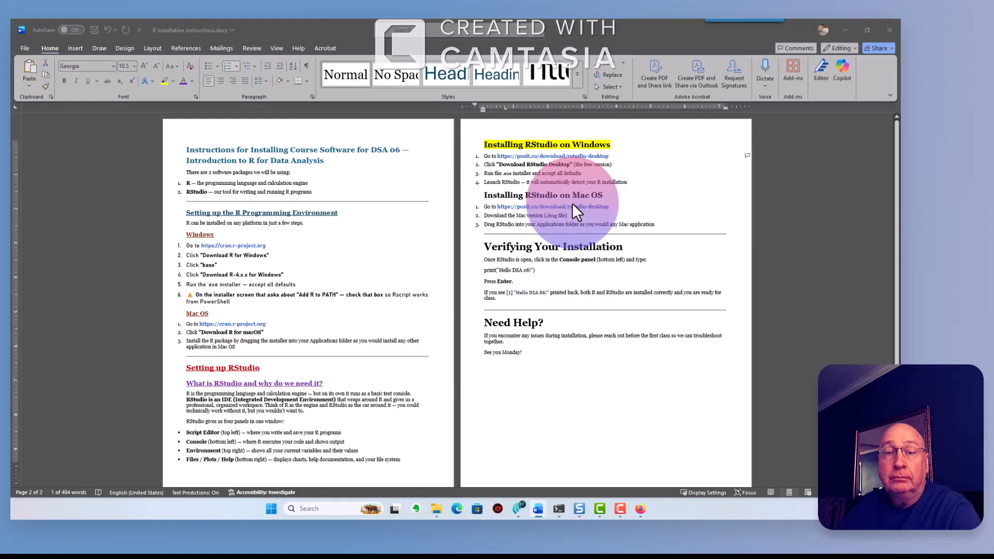
- Load the copied RStudio Desktop download URL in a new Firefox tab
{"action": "key", "text": "alt+Tab"}
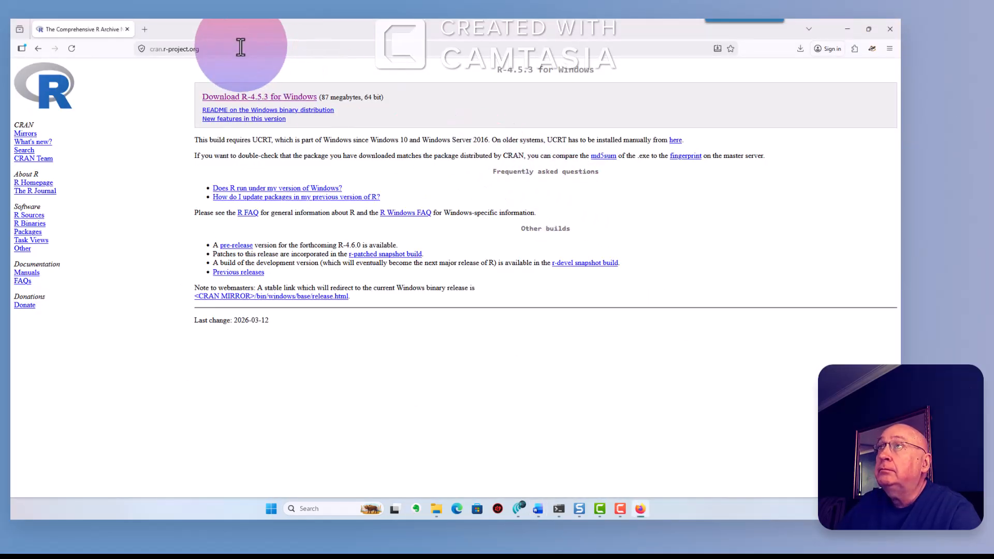
{"action": "left_click", "coordinate": [145, 29]}
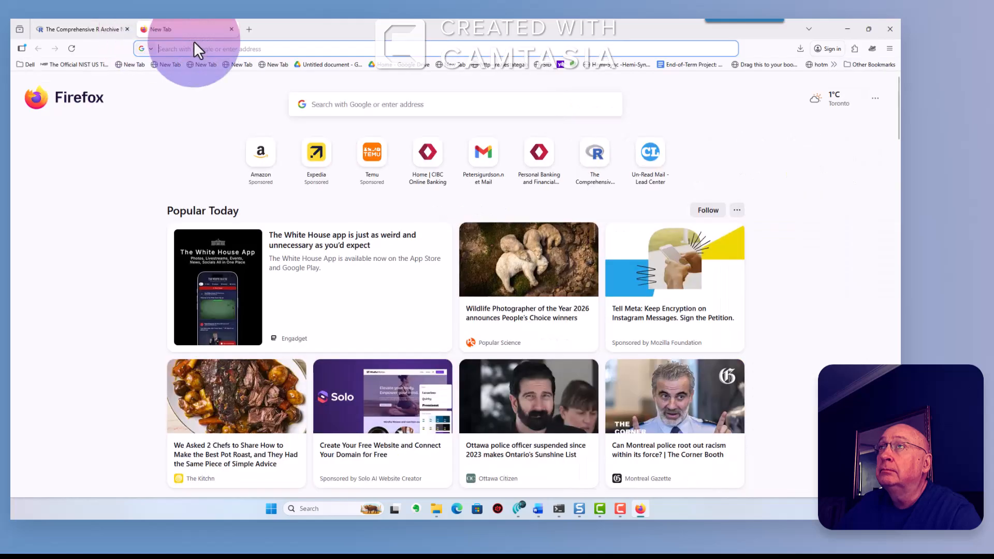
{"action": "key", "text": "ctrl+v"}
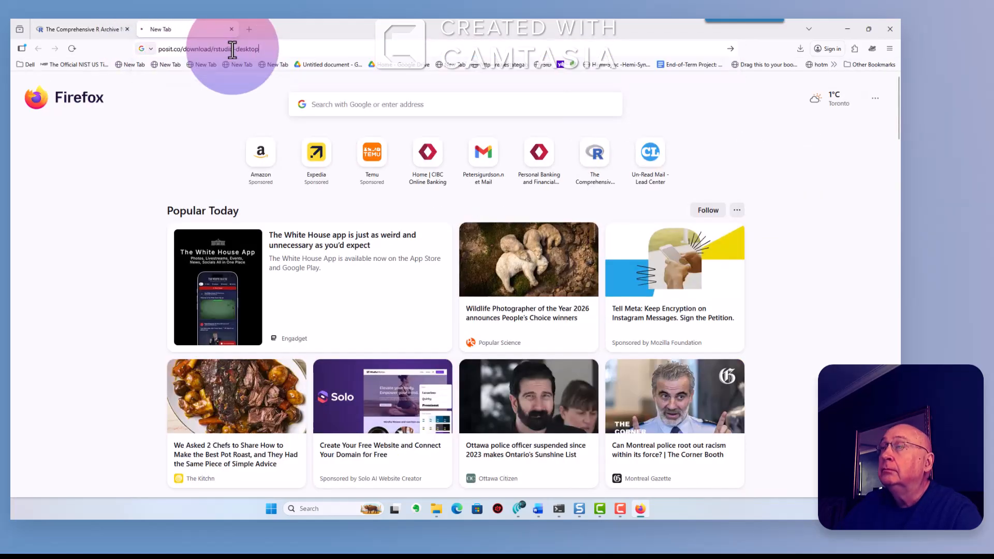
{"action": "key", "text": "Return"}
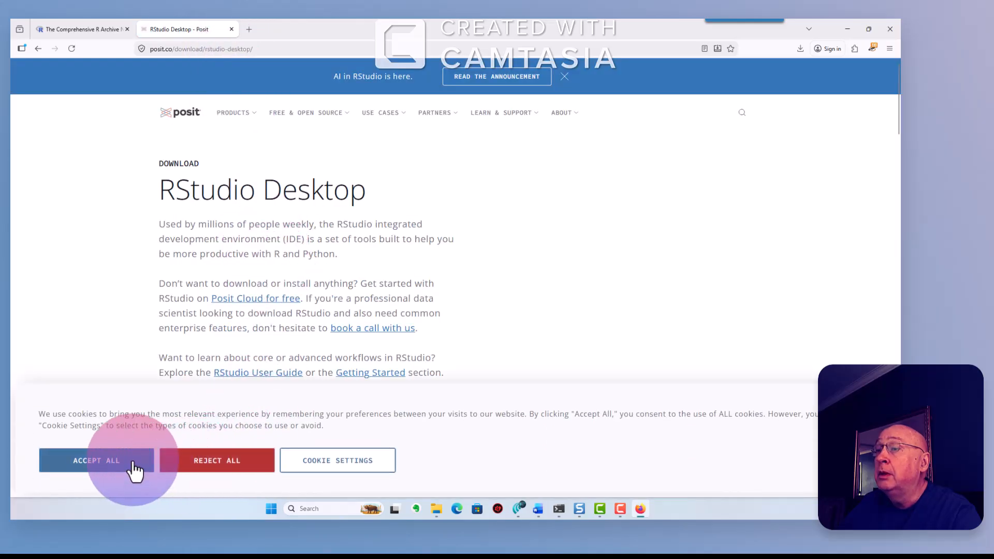
- Accept cookies, dismiss the announcement banner, and scroll to the 2: Install RStudio section
{"action": "left_click", "coordinate": [134, 471]}
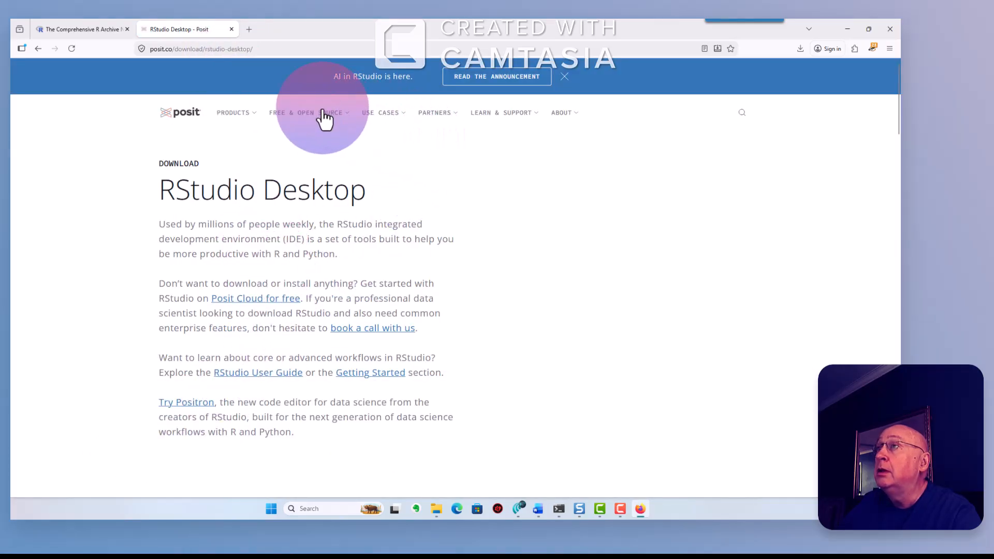
{"action": "left_click", "coordinate": [275, 115]}
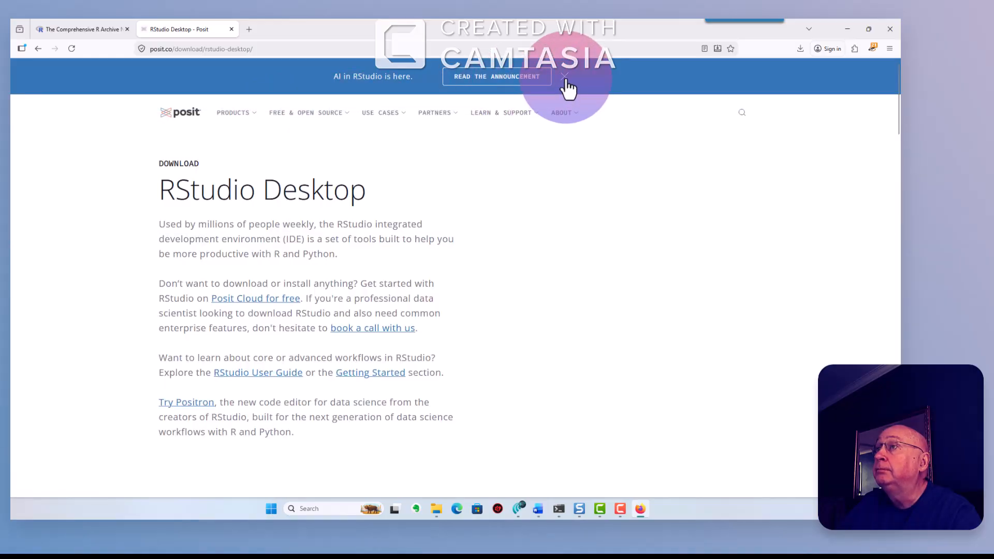
{"action": "left_click", "coordinate": [565, 78]}
{"action": "scroll", "coordinate": [341, 424], "scroll_direction": "down", "scroll_amount": 3}
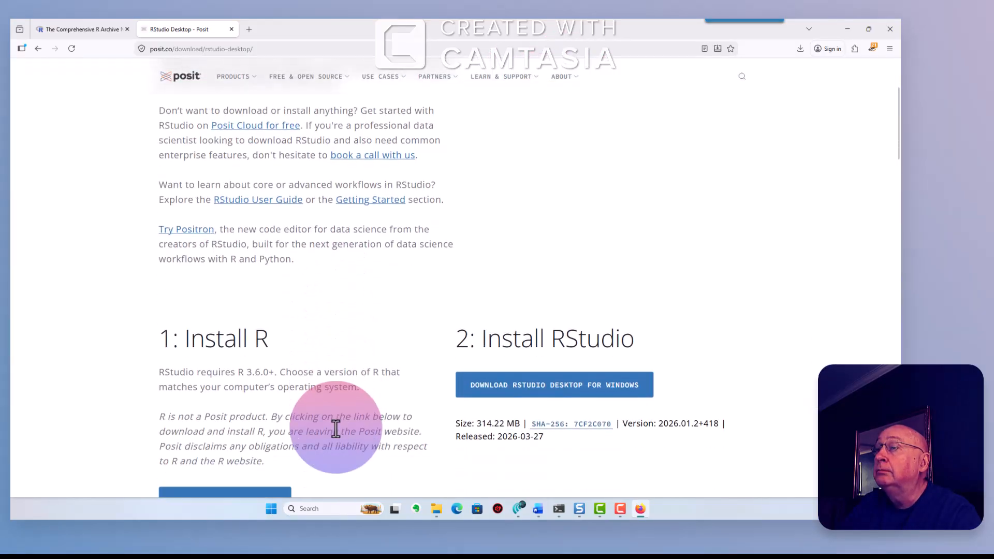
{"action": "scroll", "coordinate": [336, 427], "scroll_direction": "down", "scroll_amount": 1}
{"action": "scroll", "coordinate": [339, 436], "scroll_direction": "down", "scroll_amount": 2}
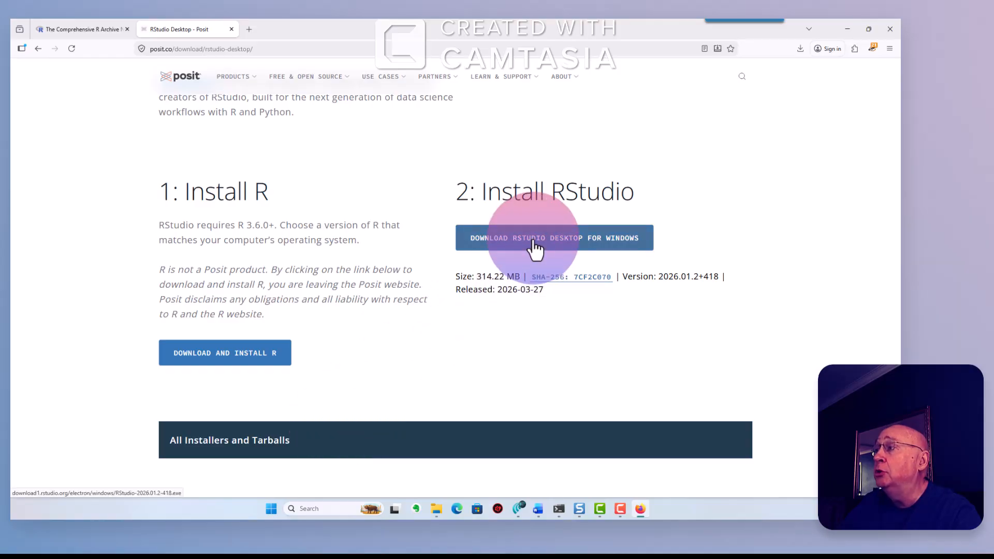
{"action": "scroll", "coordinate": [492, 275], "scroll_direction": "down", "scroll_amount": 6}
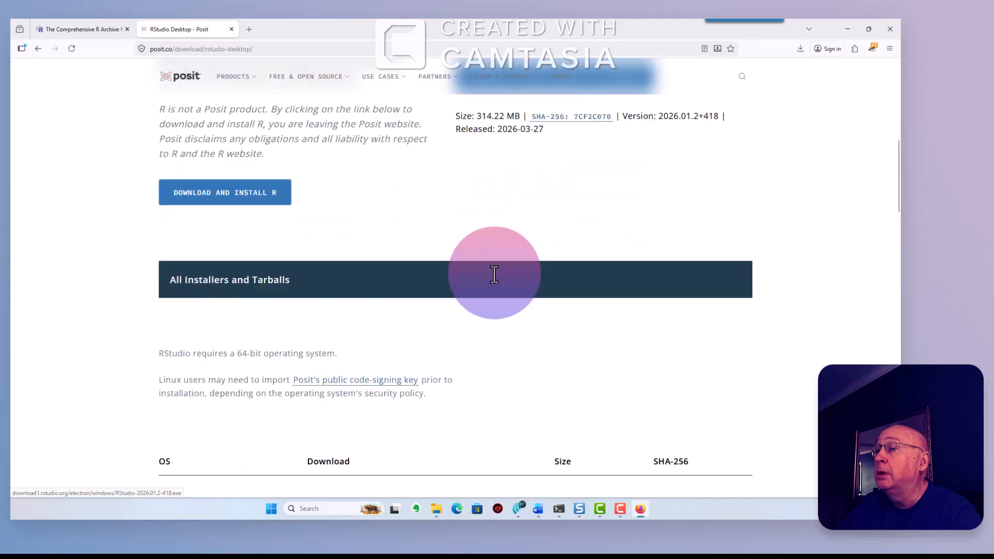
{"action": "scroll", "coordinate": [494, 275], "scroll_direction": "down", "scroll_amount": 3}
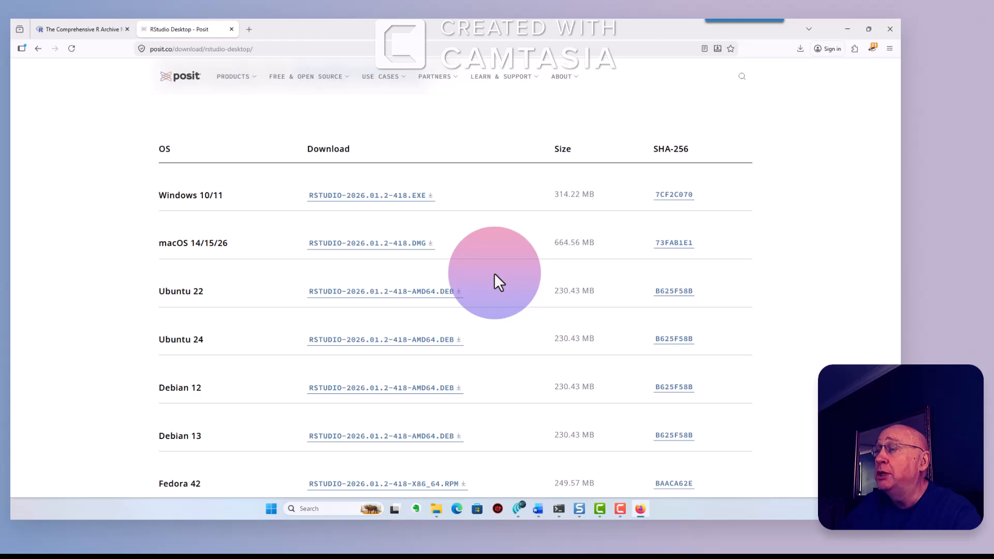
{"action": "scroll", "coordinate": [494, 272], "scroll_direction": "up", "scroll_amount": 10}
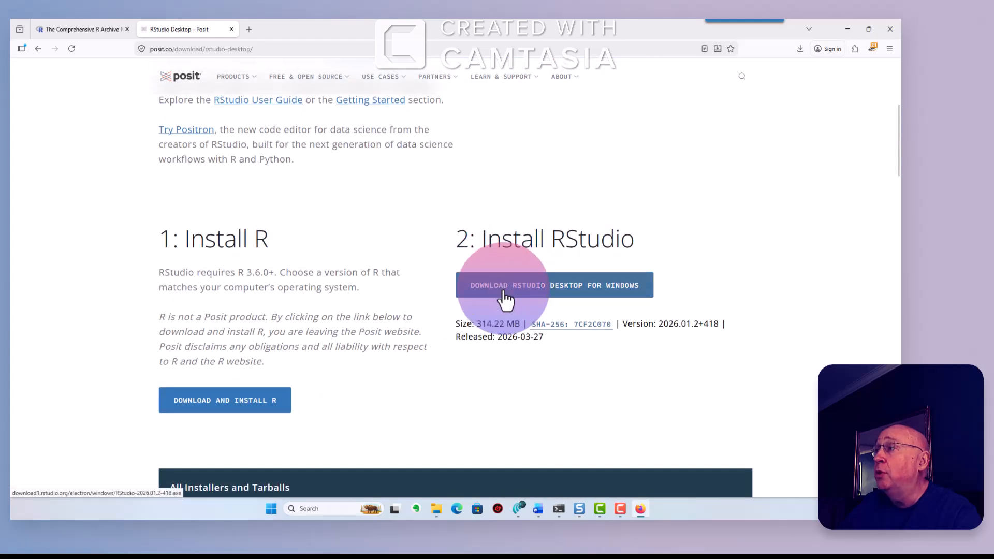
- Download RStudio-2026.01.2-418.exe for Windows and show it in the Downloads folder
{"action": "left_click", "coordinate": [506, 293]}
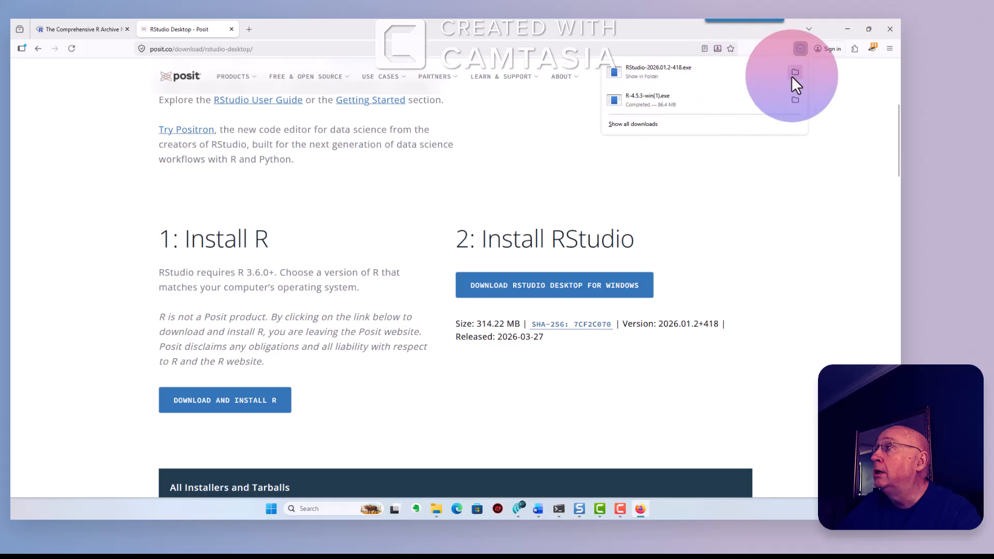
{"action": "left_click", "coordinate": [793, 73]}
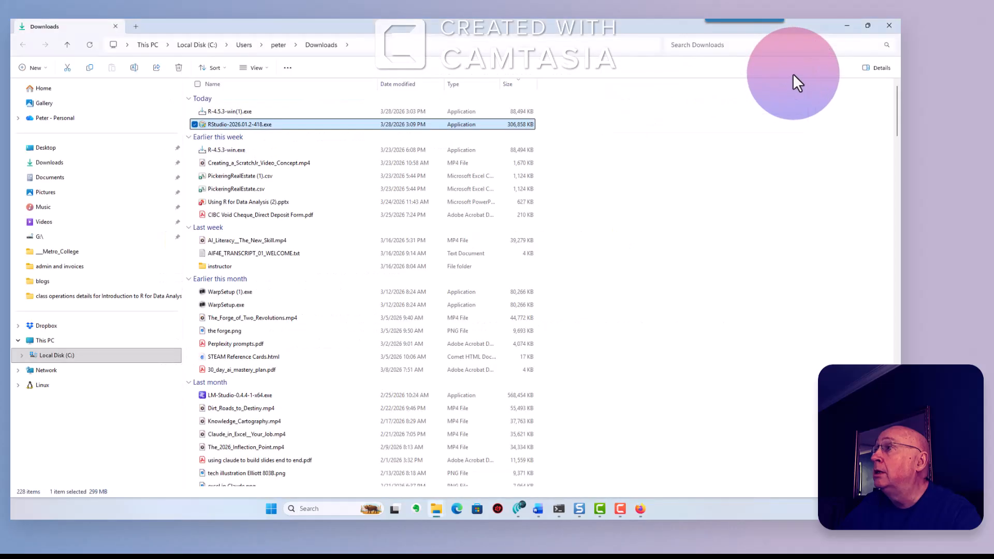
- Run the RStudio installer into C:\Program Files\RStudio with defaults and finish the wizard
{"action": "double_click", "coordinate": [259, 124]}
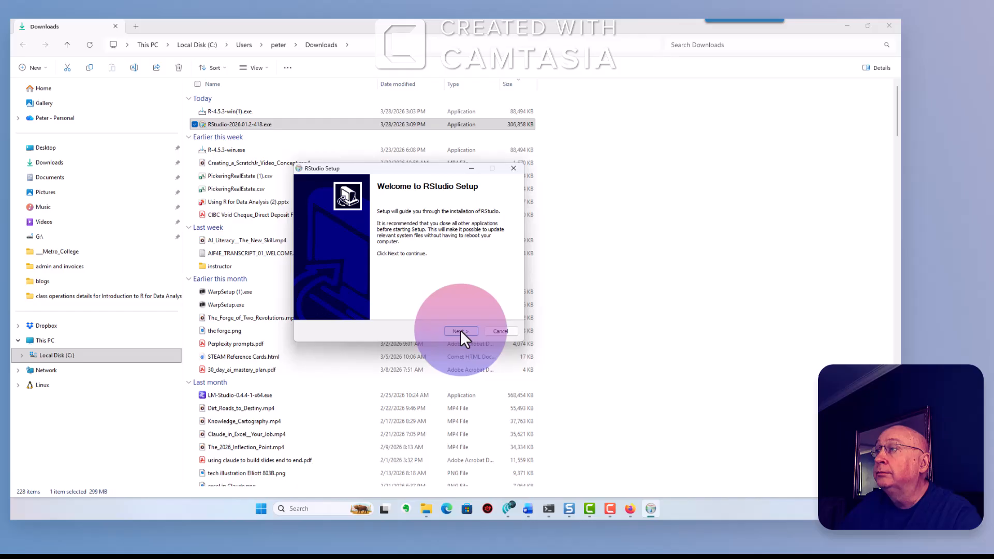
{"action": "left_click", "coordinate": [461, 330]}
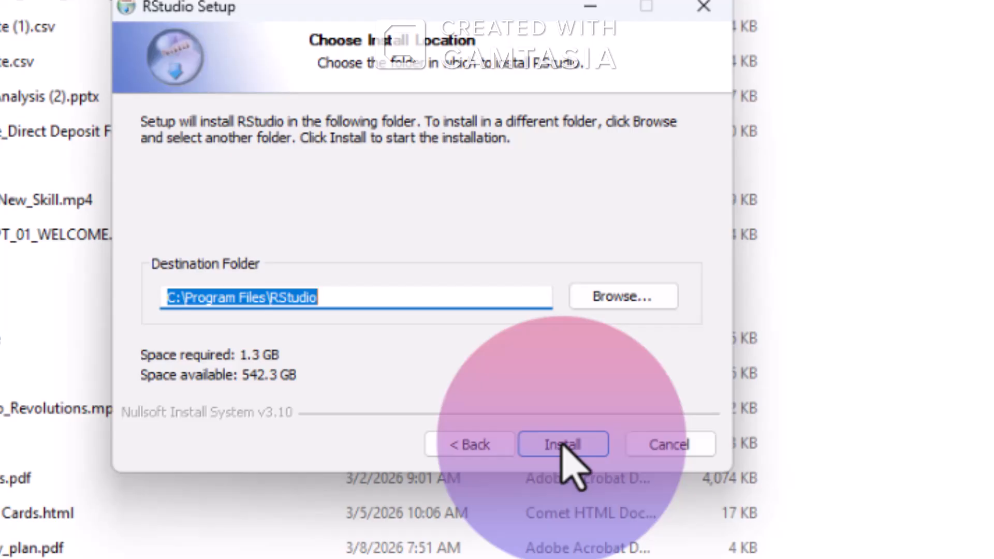
{"action": "left_click", "coordinate": [562, 443]}
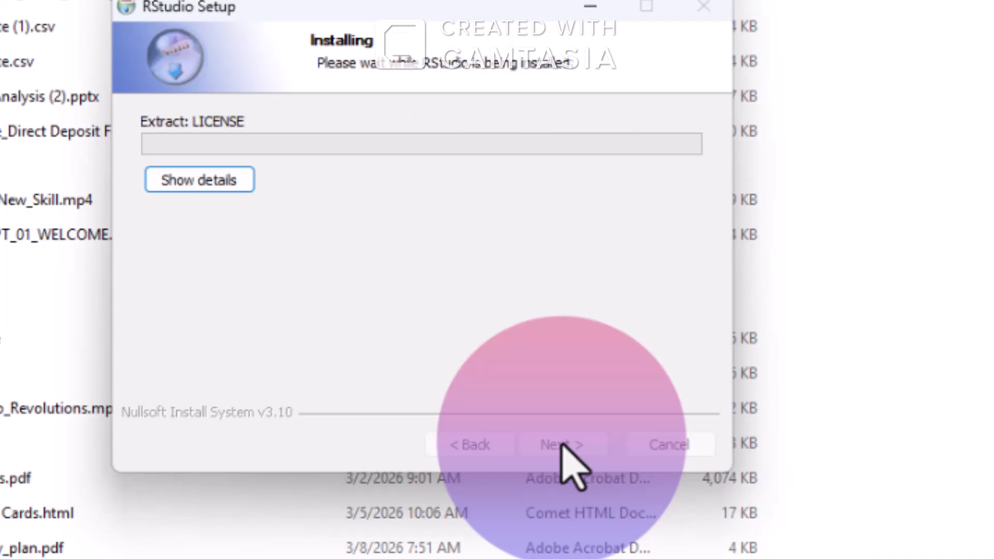
{"action": "left_click", "coordinate": [206, 184]}
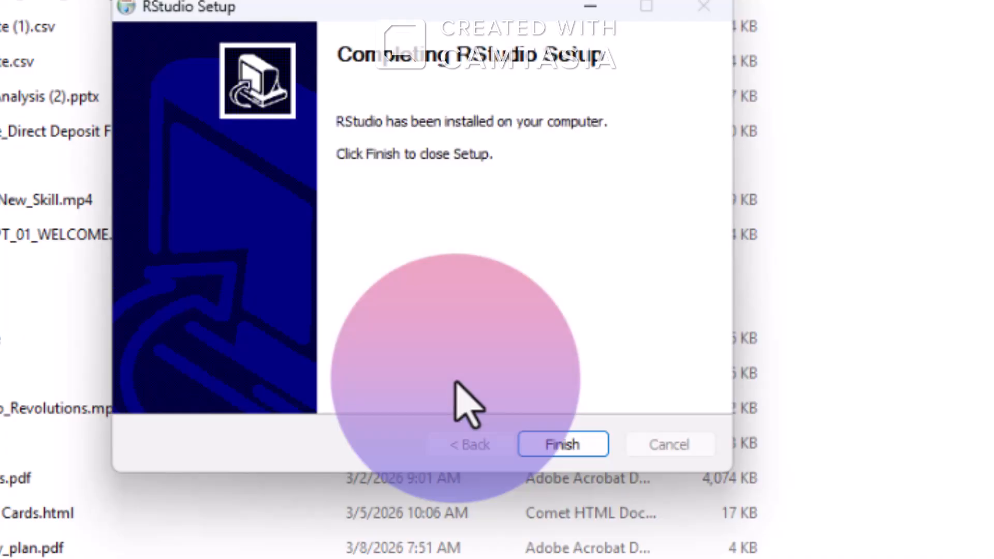
{"action": "left_click", "coordinate": [546, 443]}
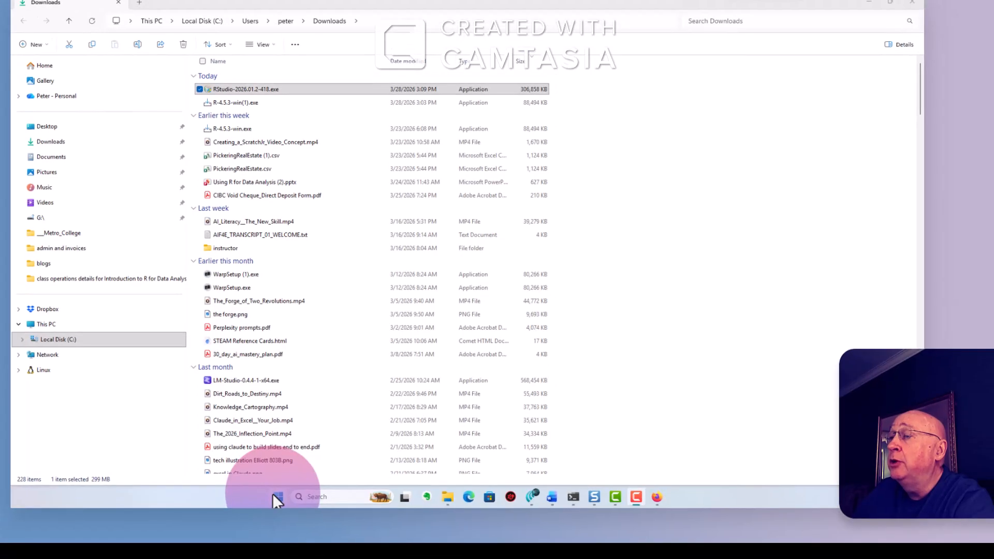
- Launch RStudio from the Start menu's Recommended list, opening it with the R 4.5.3 console
{"action": "left_click", "coordinate": [275, 497]}
{"action": "left_click", "coordinate": [351, 337]}
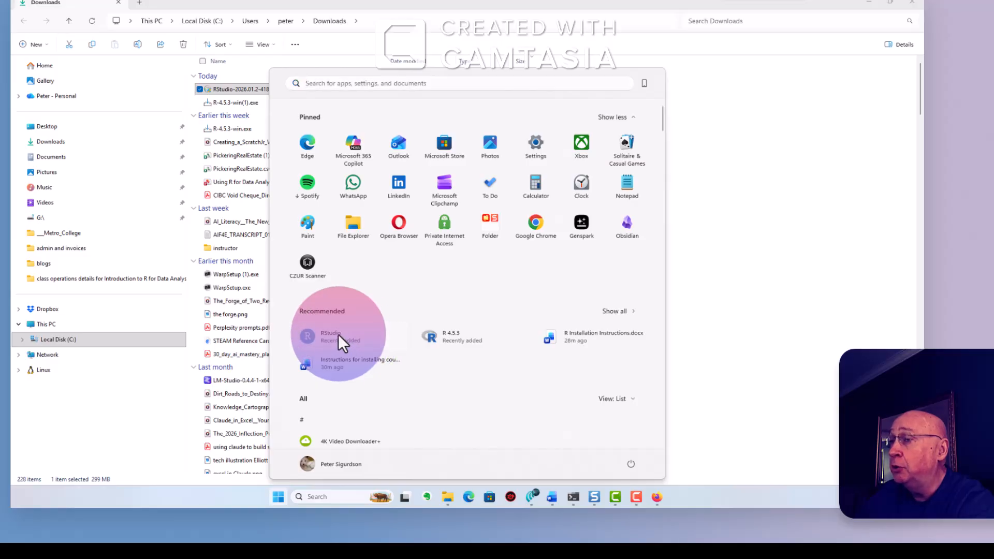
{"action": "left_click", "coordinate": [338, 333]}
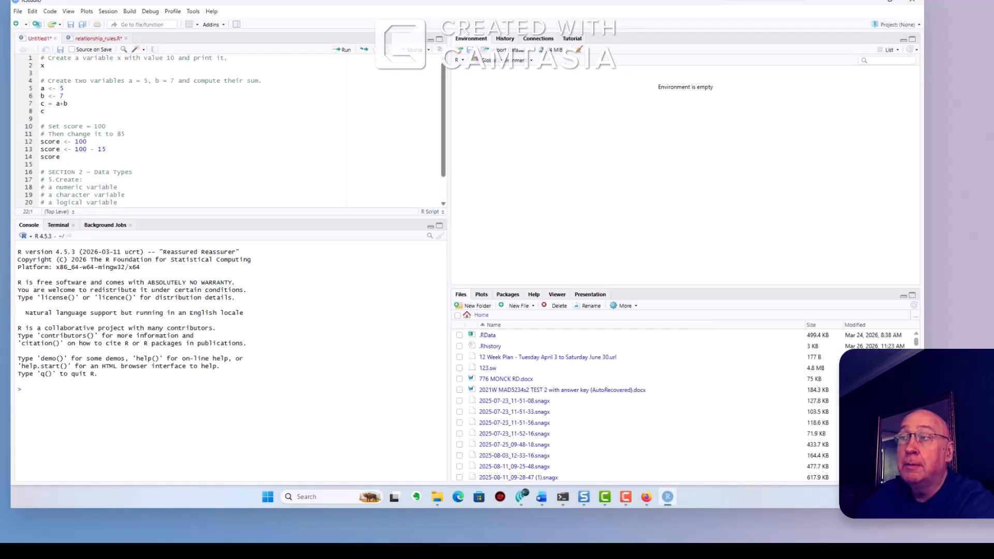
{"action": "left_click", "coordinate": [220, 163]}
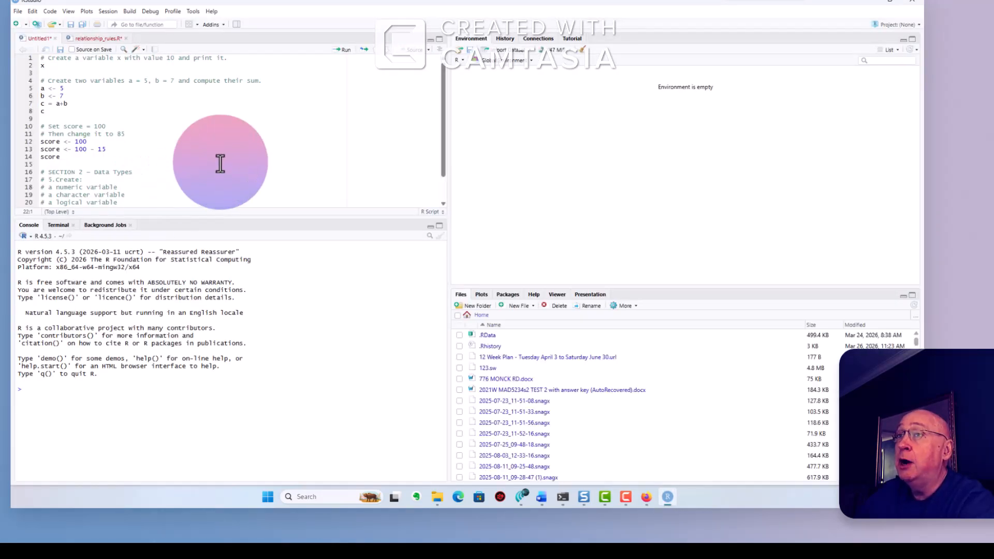